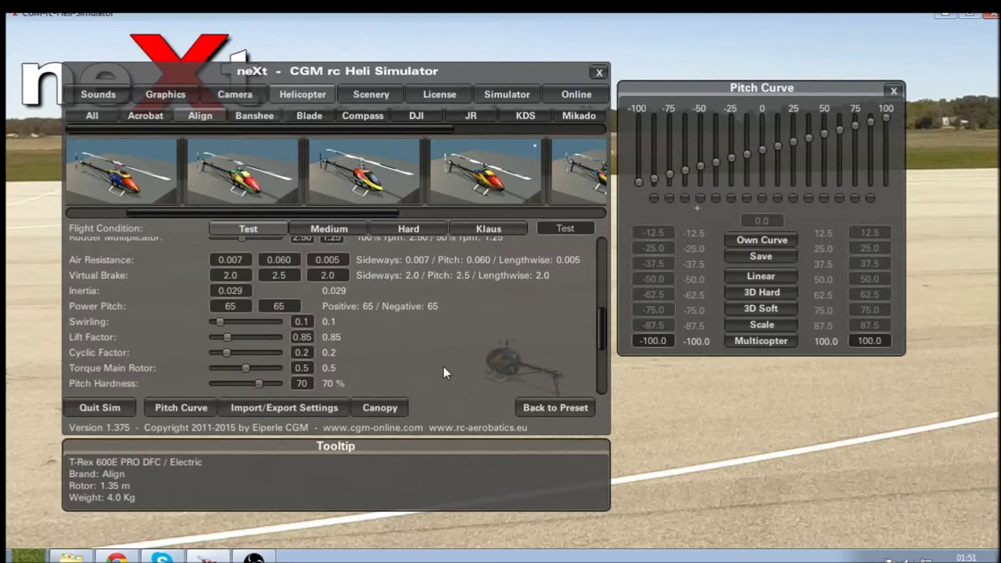
Compare the settings of the Medium and Hard flight conditions and return to the Test condition
{"action": "scroll", "coordinate": [443, 367], "scroll_direction": "up", "scroll_amount": 10}
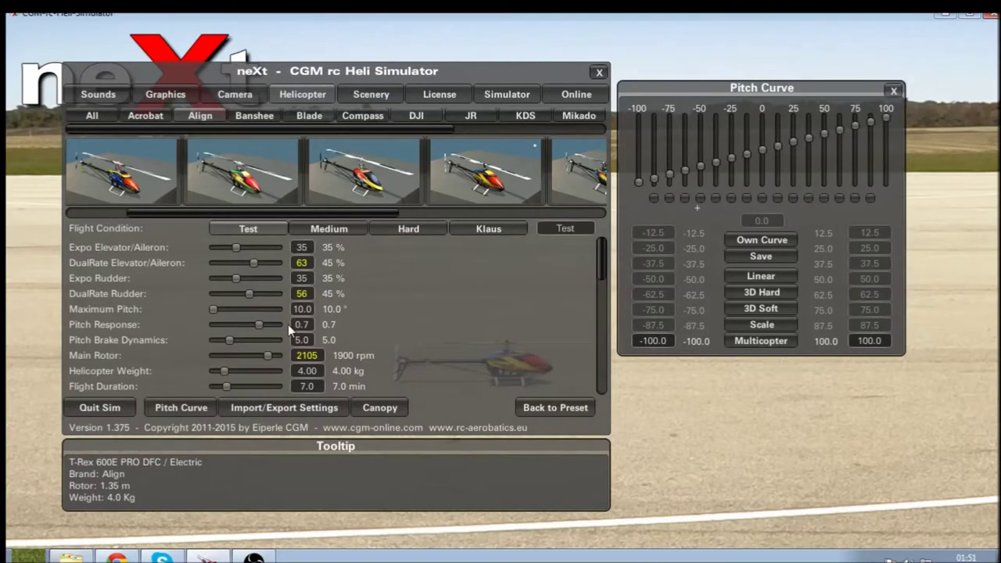
{"action": "left_click", "coordinate": [348, 229]}
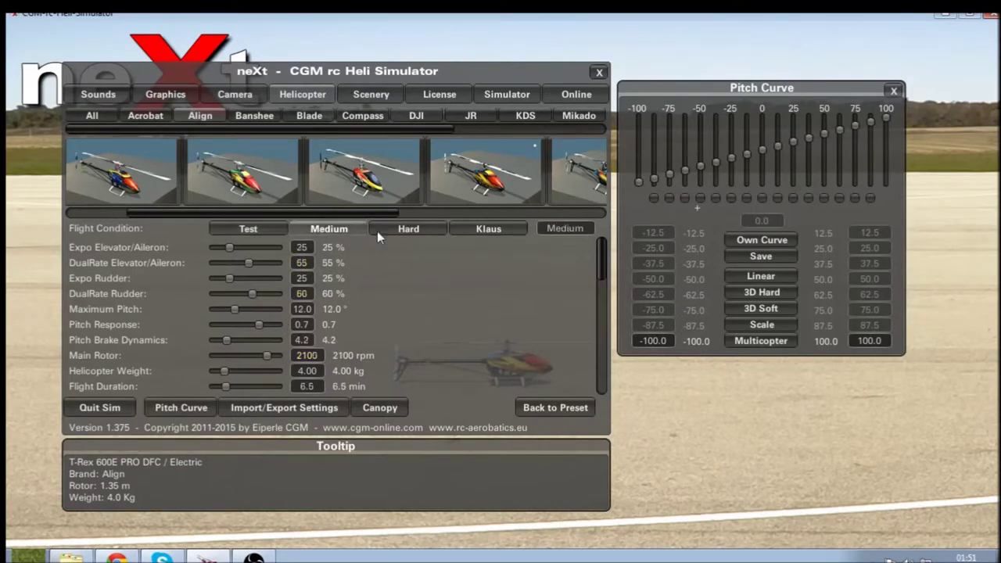
{"action": "left_click", "coordinate": [400, 228]}
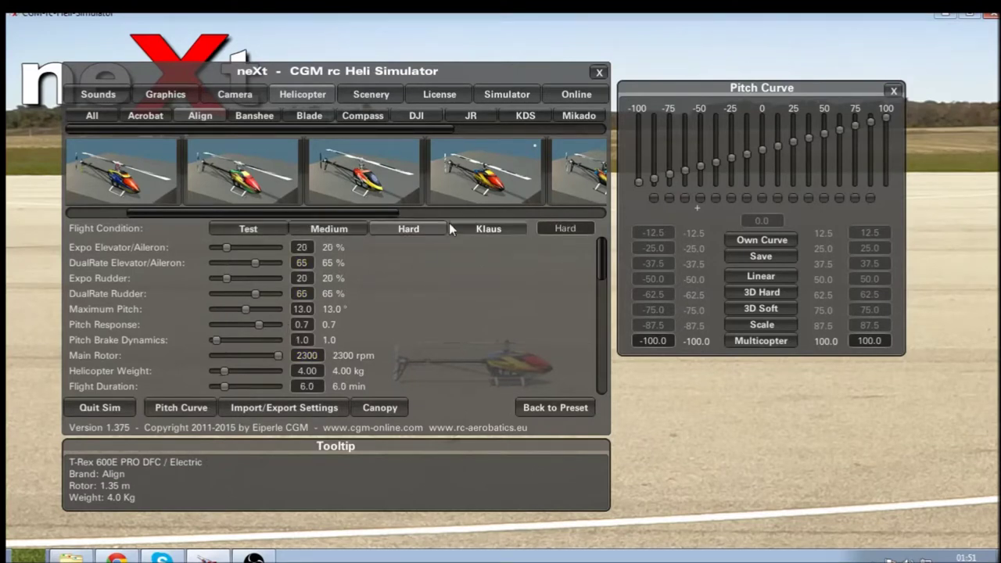
{"action": "left_click", "coordinate": [235, 226]}
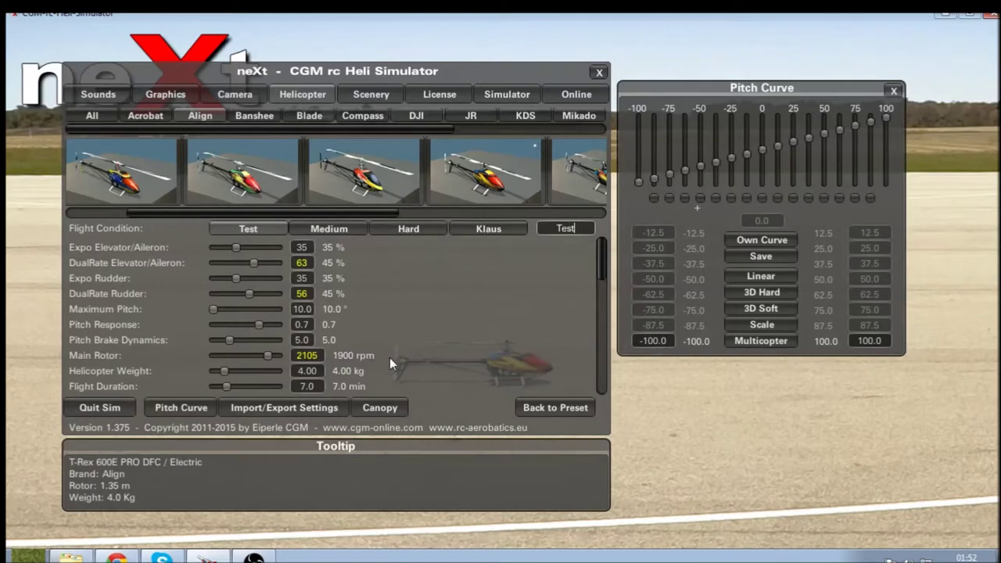
Restore the Test flight condition to its preset and set the main rotor speed to 2100 rpm
{"action": "left_click", "coordinate": [547, 409]}
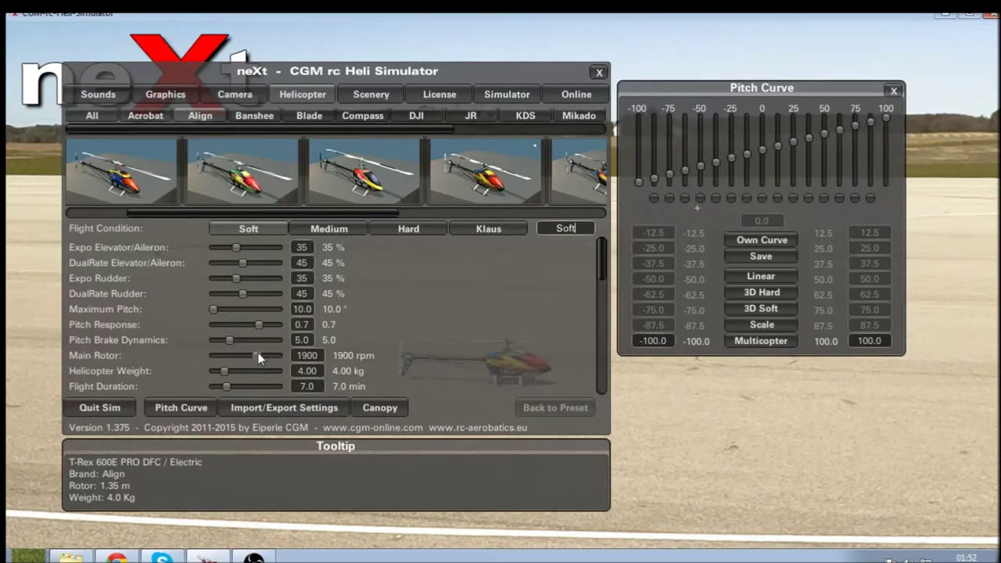
{"action": "left_click_drag", "start_coordinate": [258, 354], "coordinate": [270, 351]}
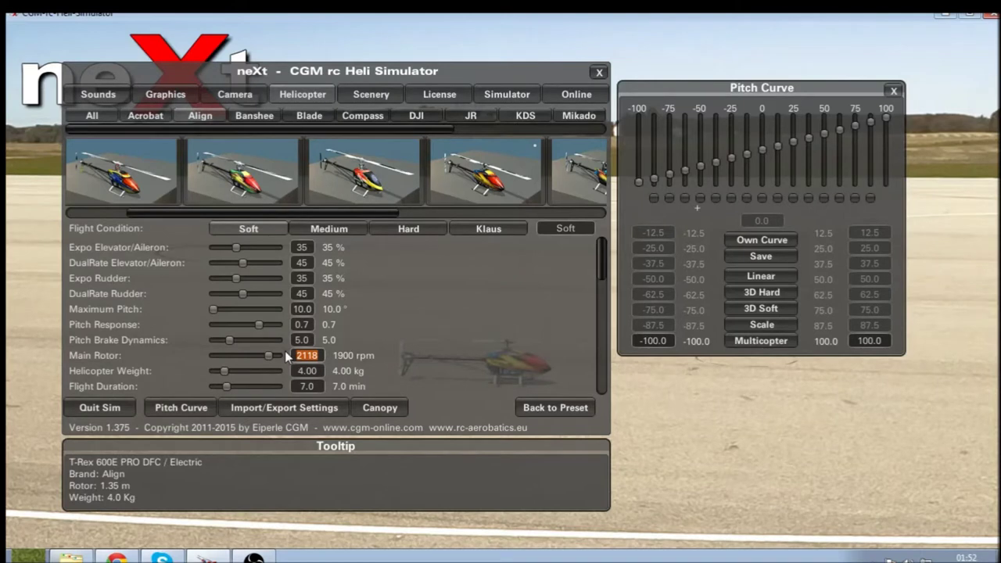
{"action": "type", "text": "2100"}
Test-fly the helicopter and read the description of the DualRate Rudder setting
{"action": "left_click", "coordinate": [600, 73]}
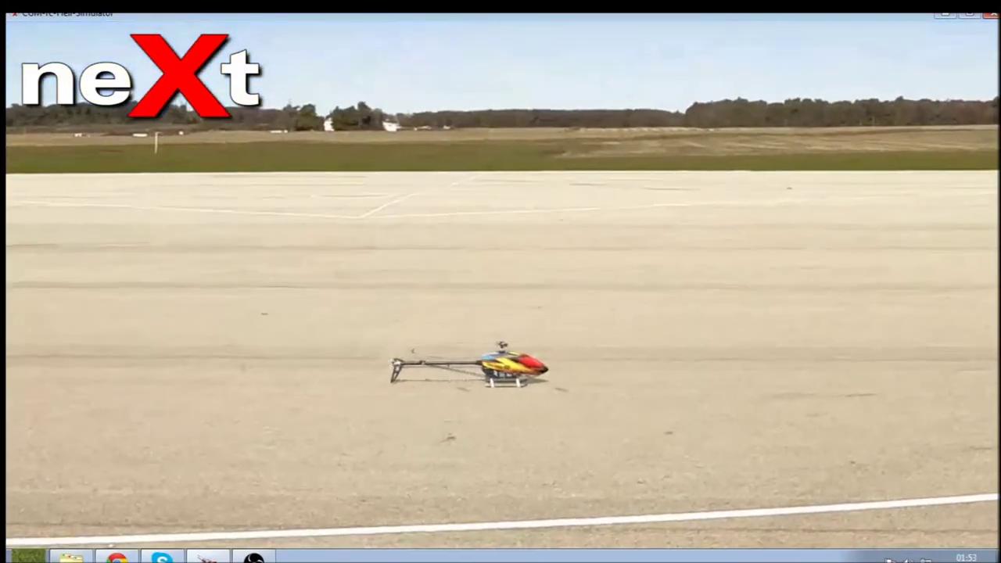
{"action": "left_click", "coordinate": [472, 63]}
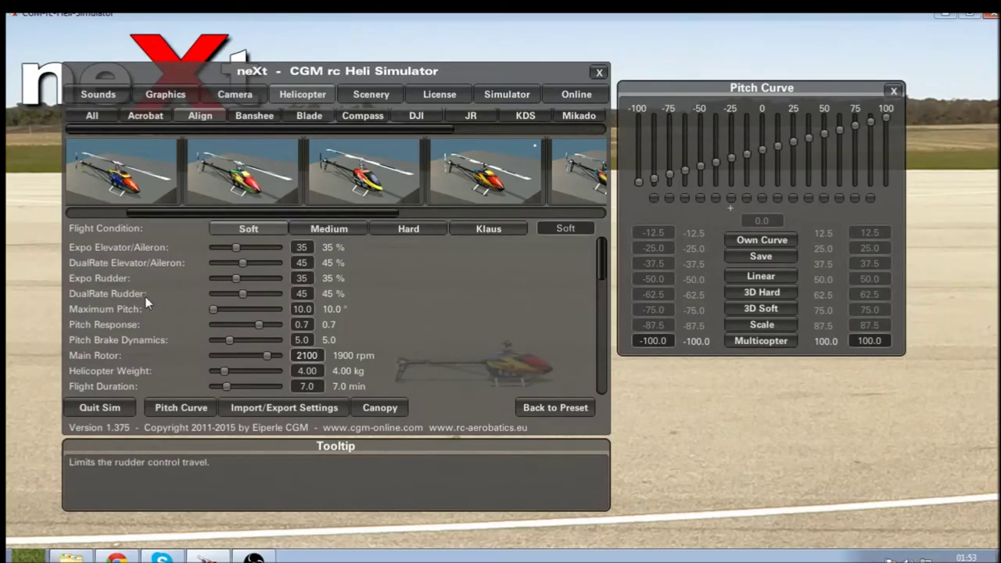
{"action": "key", "text": "Escape"}
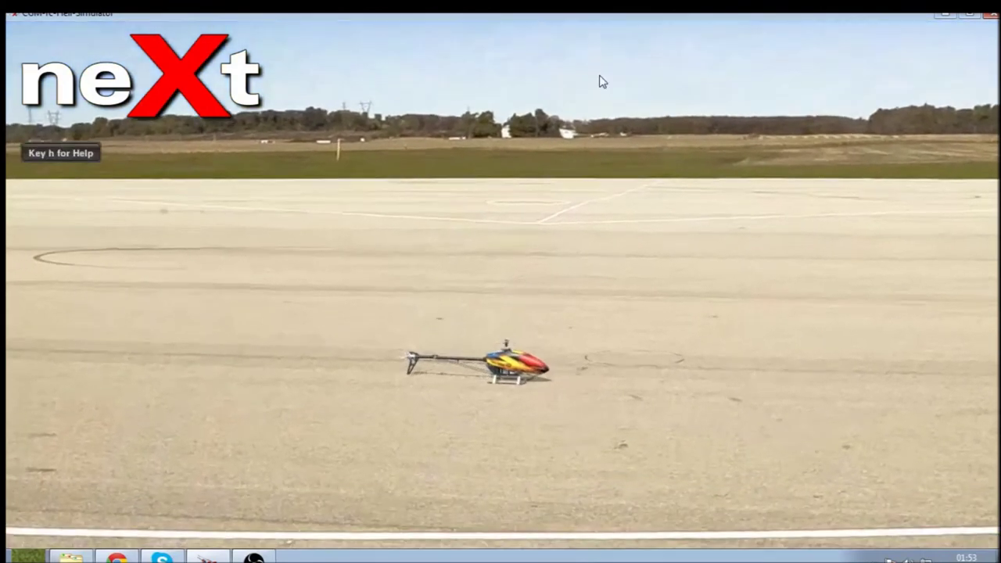
Raise DualRate Elevator/Aileron to 57 % and DualRate Rudder to 55 %, flying the helicopter to try out the adjustments
{"action": "key", "text": "Escape"}
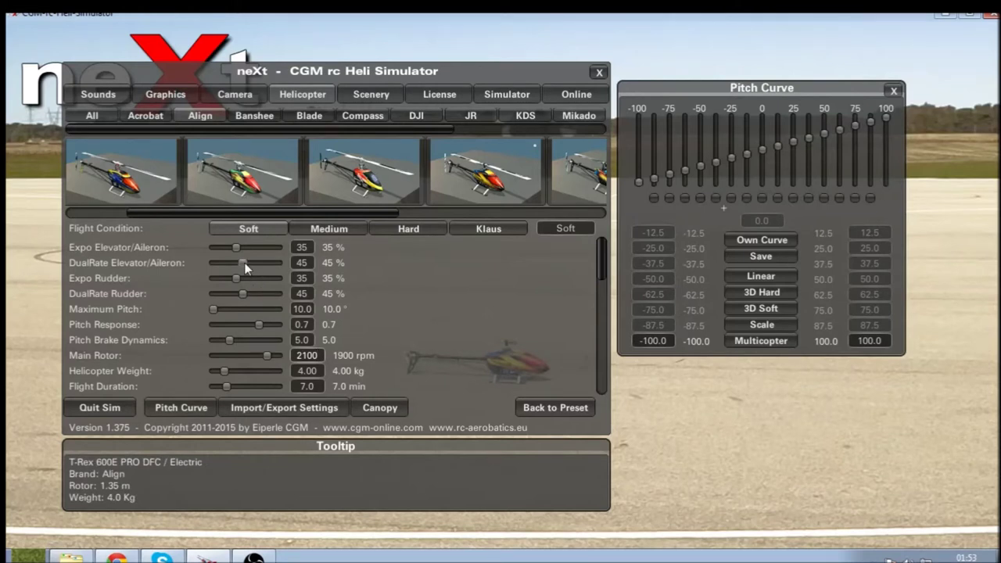
{"action": "left_click_drag", "start_coordinate": [249, 263], "coordinate": [250, 263]}
{"action": "left_click_drag", "start_coordinate": [242, 292], "coordinate": [248, 292]}
{"action": "left_click", "coordinate": [599, 72]}
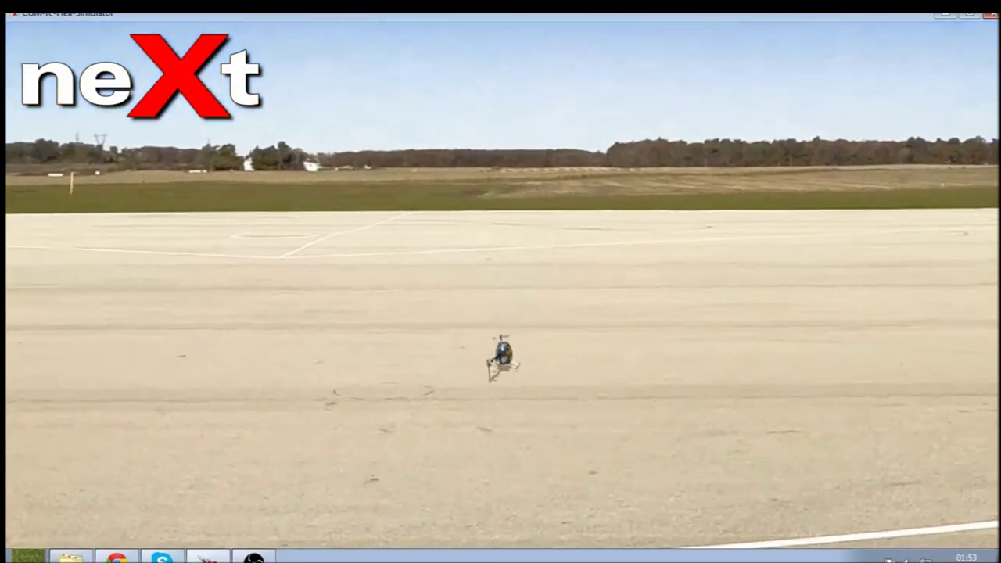
{"action": "key", "text": "Escape"}
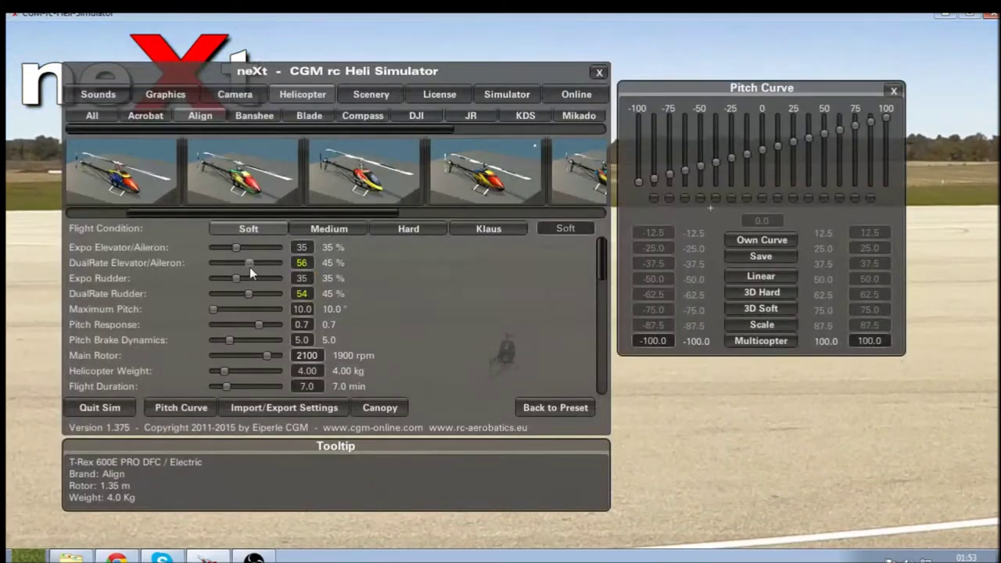
{"action": "scroll", "coordinate": [250, 266], "scroll_direction": "up", "scroll_amount": 1}
{"action": "scroll", "coordinate": [248, 293], "scroll_direction": "up", "scroll_amount": 1}
{"action": "left_click", "coordinate": [599, 73]}
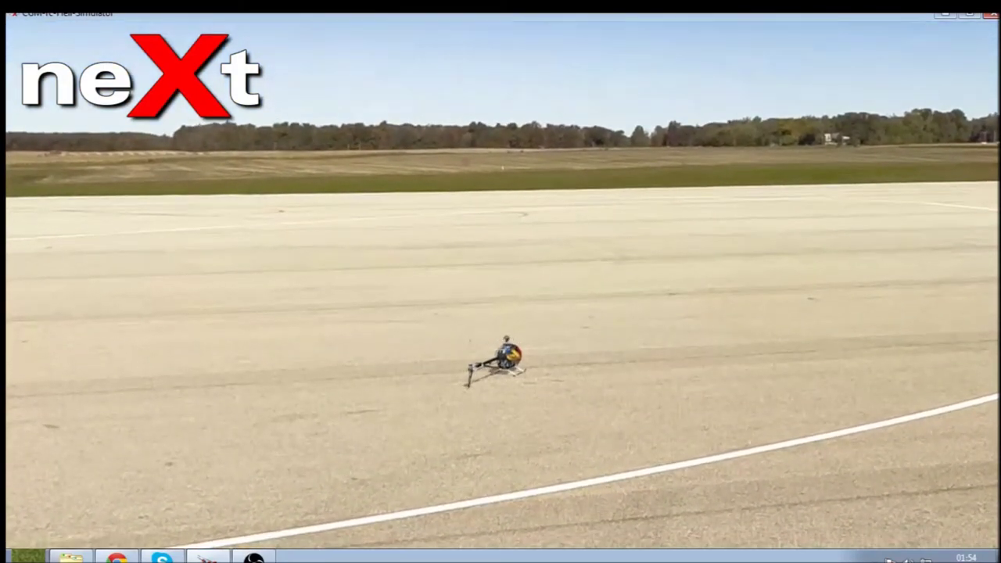
Examine the stick mode, deadzone and threshold in the input device calibration, and return to the helicopter settings
{"action": "left_click", "coordinate": [563, 146]}
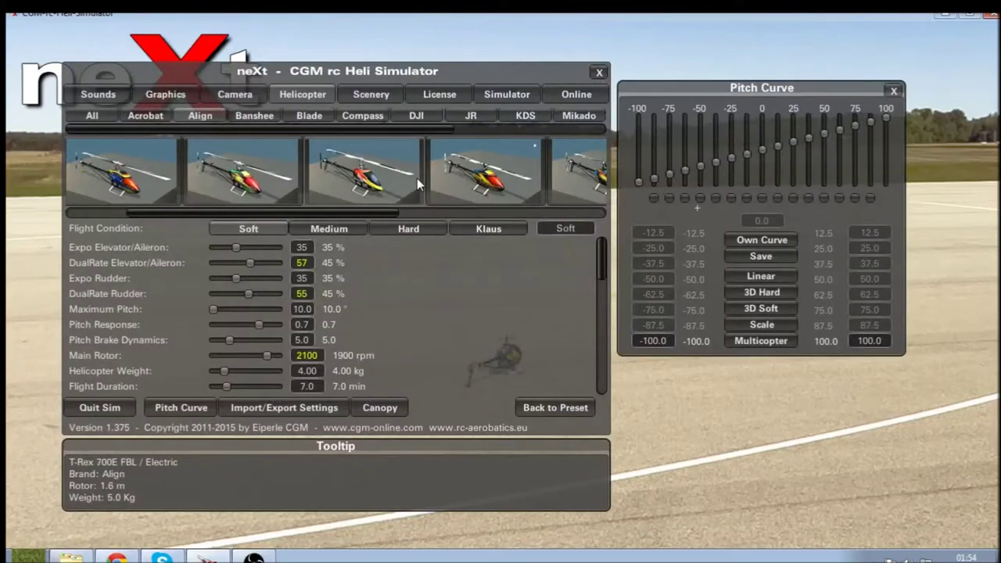
{"action": "left_click", "coordinate": [521, 95]}
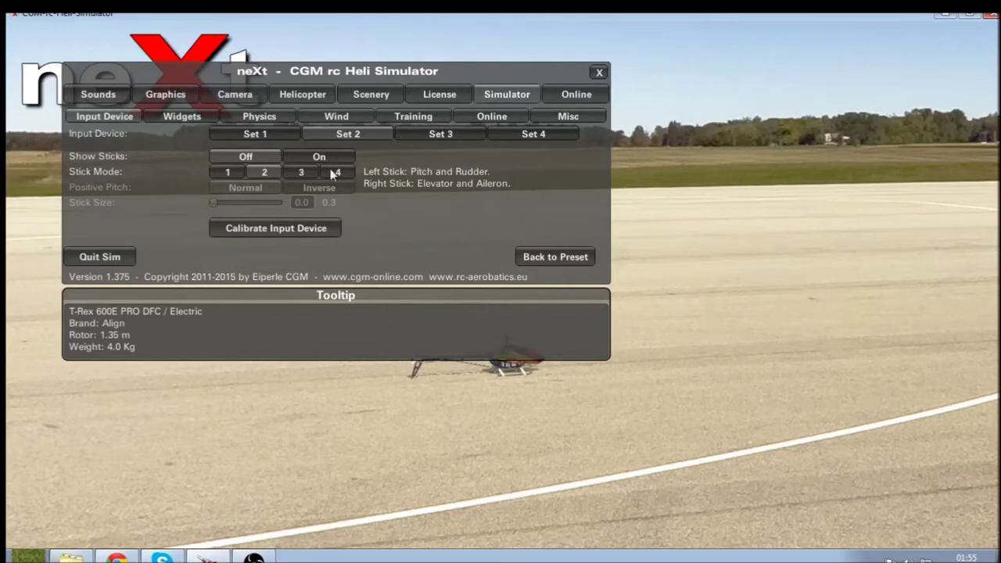
{"action": "left_click", "coordinate": [289, 228]}
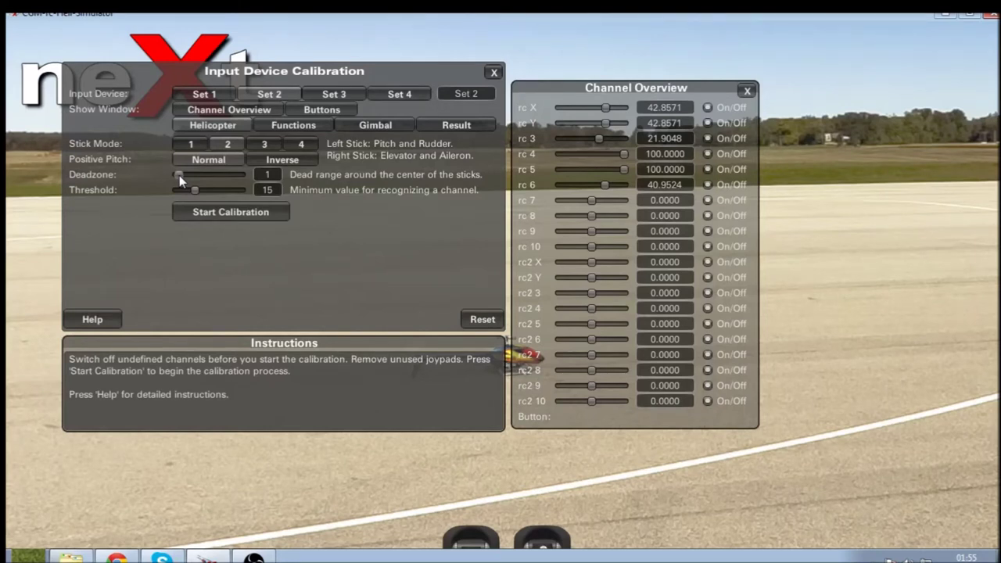
{"action": "left_click", "coordinate": [493, 72]}
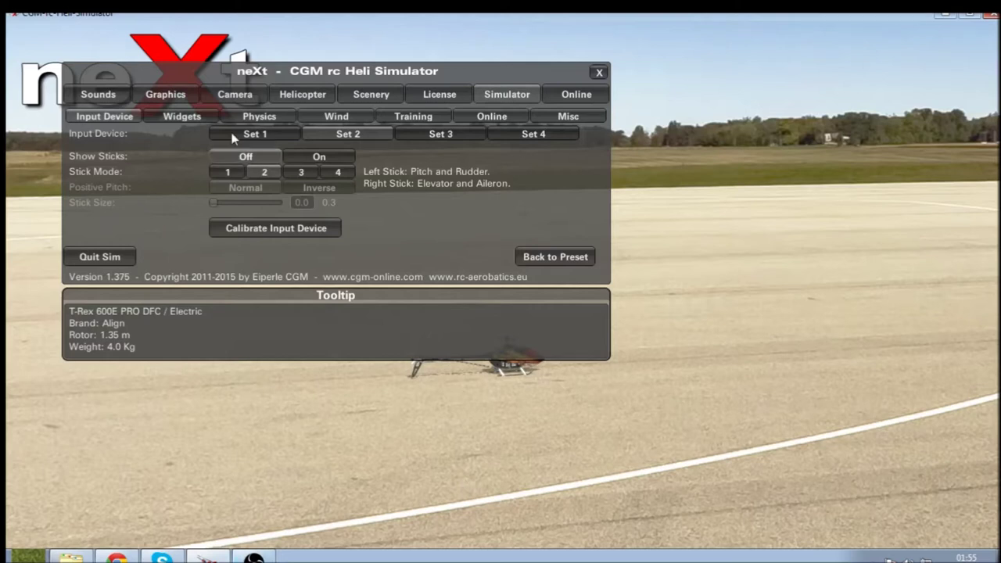
{"action": "left_click", "coordinate": [267, 230]}
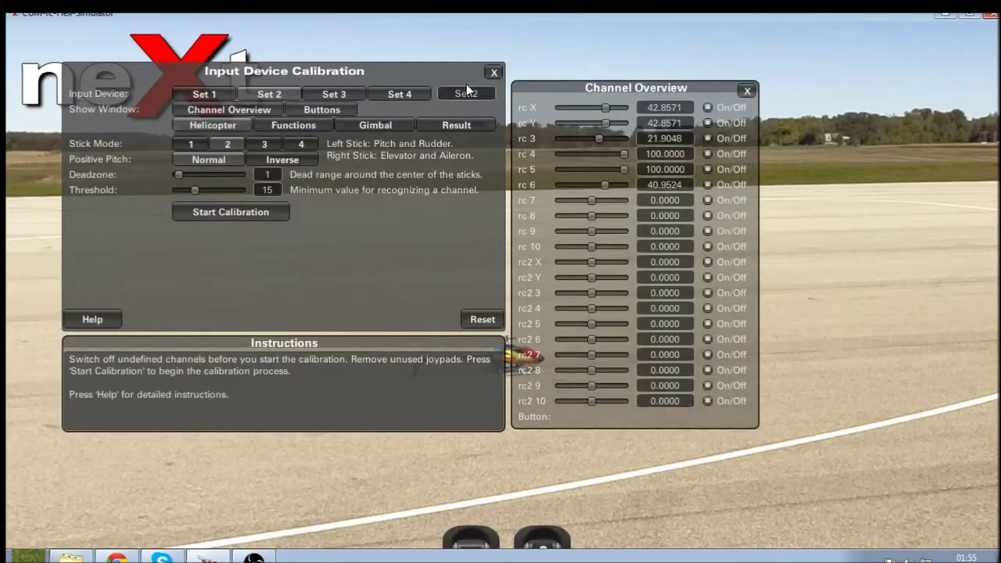
{"action": "left_click", "coordinate": [493, 72]}
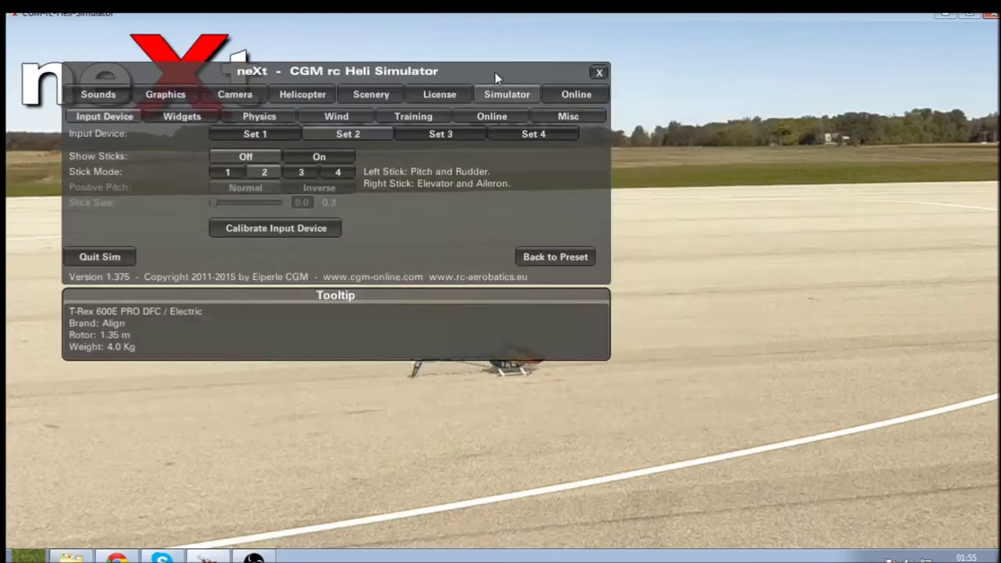
{"action": "left_click", "coordinate": [307, 96]}
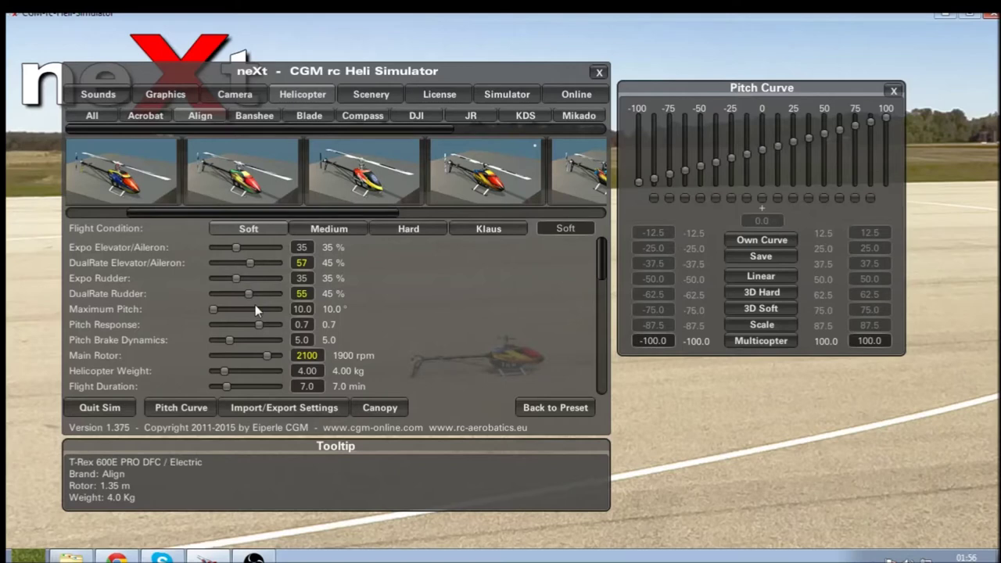
Set the helicopter's maximum pitch to 12.0° and compare its flight before and after the change
{"action": "left_click", "coordinate": [599, 72]}
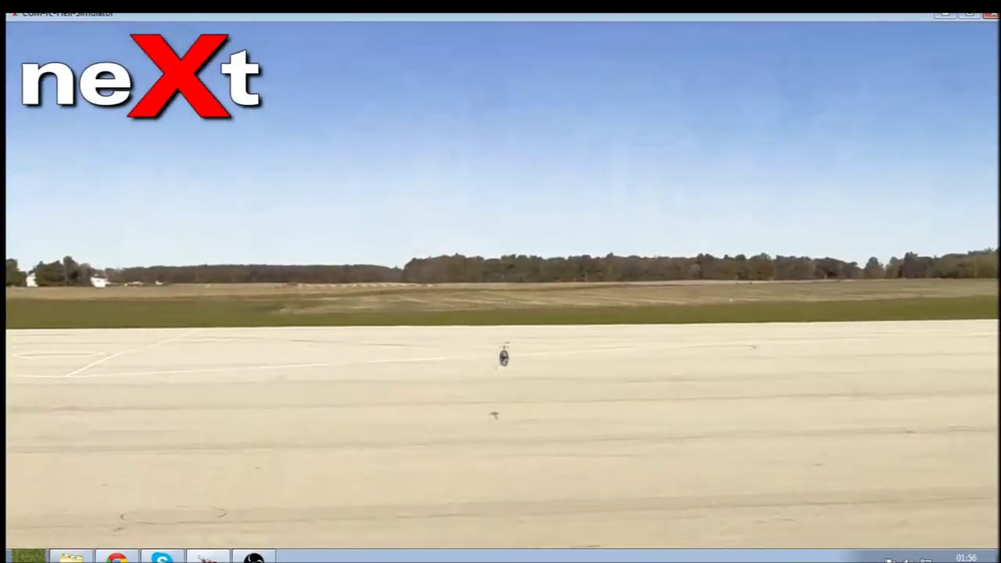
{"action": "key", "text": "Escape"}
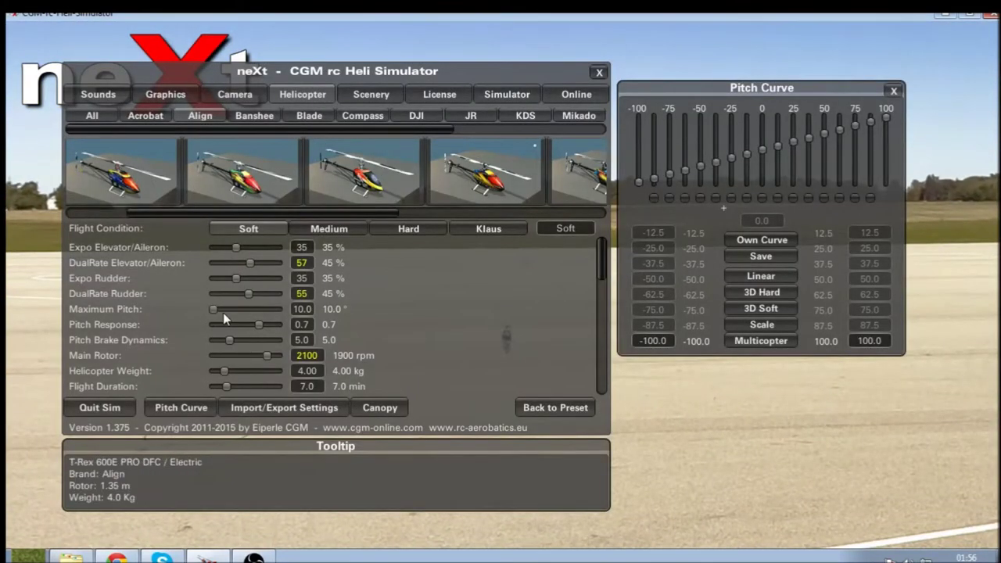
{"action": "left_click_drag", "start_coordinate": [217, 307], "coordinate": [240, 312]}
{"action": "left_click", "coordinate": [600, 72]}
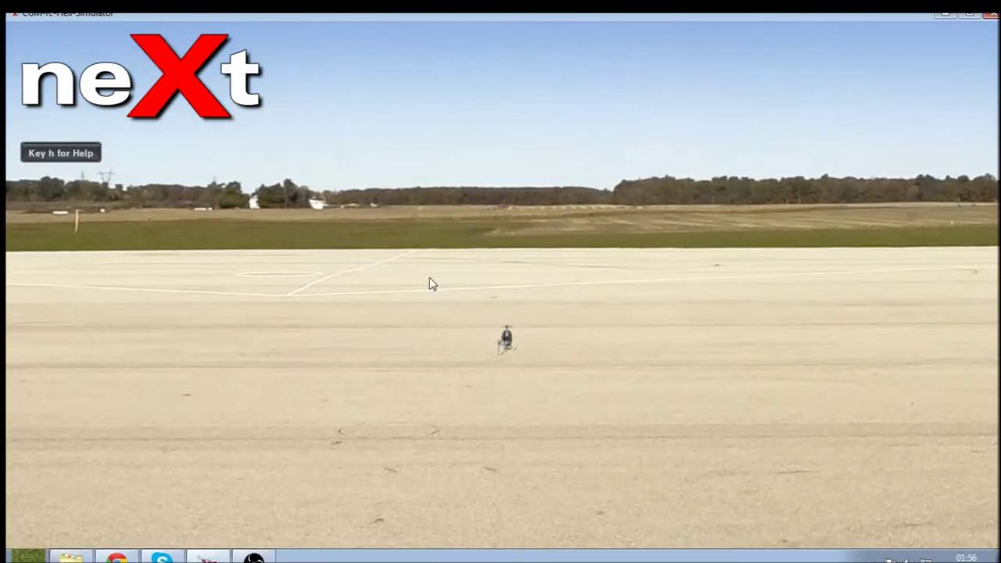
Read the description of Pitch Response, set it to 0.8 and test-fly the helicopter
{"action": "left_click", "coordinate": [433, 284]}
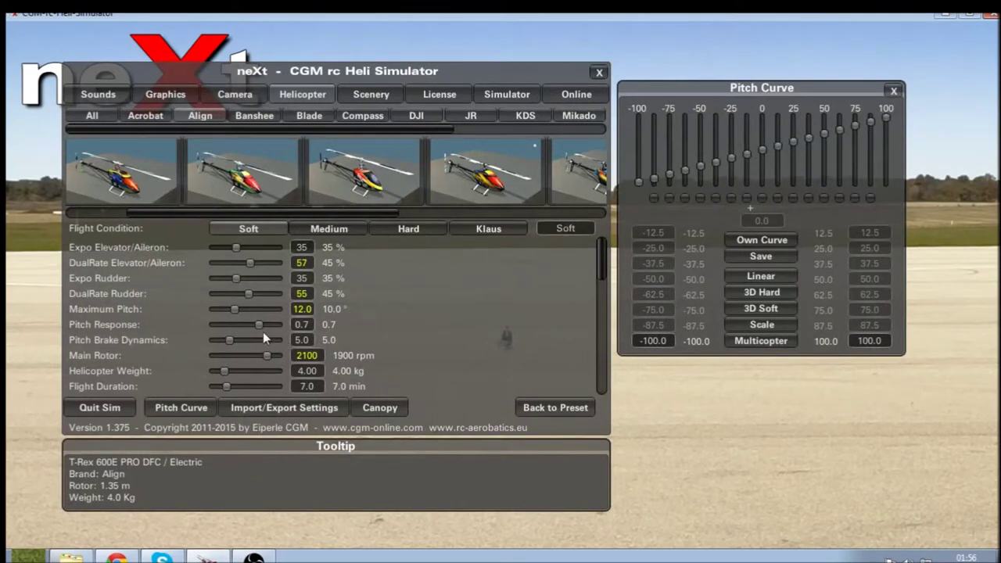
{"action": "mouse_move", "coordinate": [201, 326]}
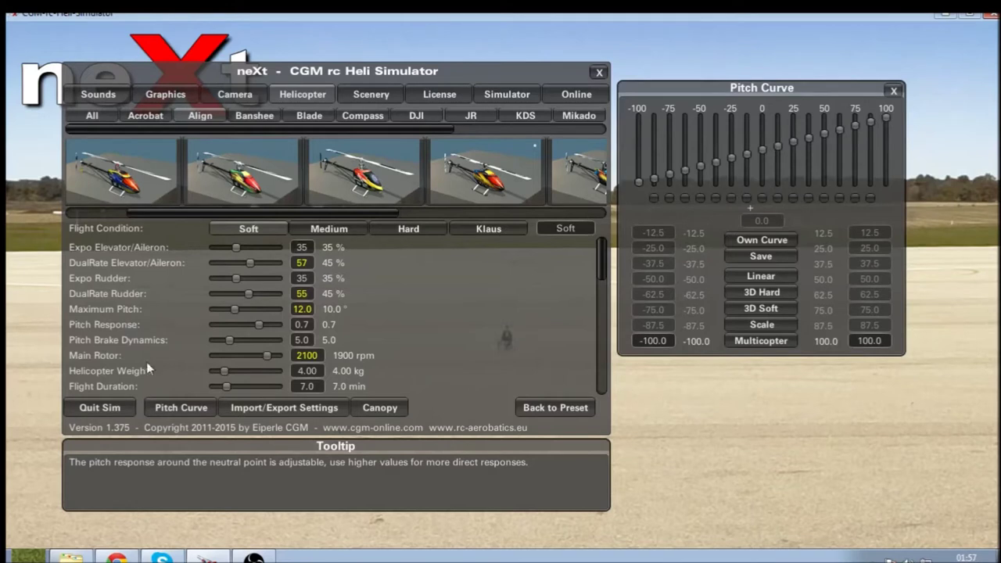
{"action": "mouse_move", "coordinate": [105, 312]}
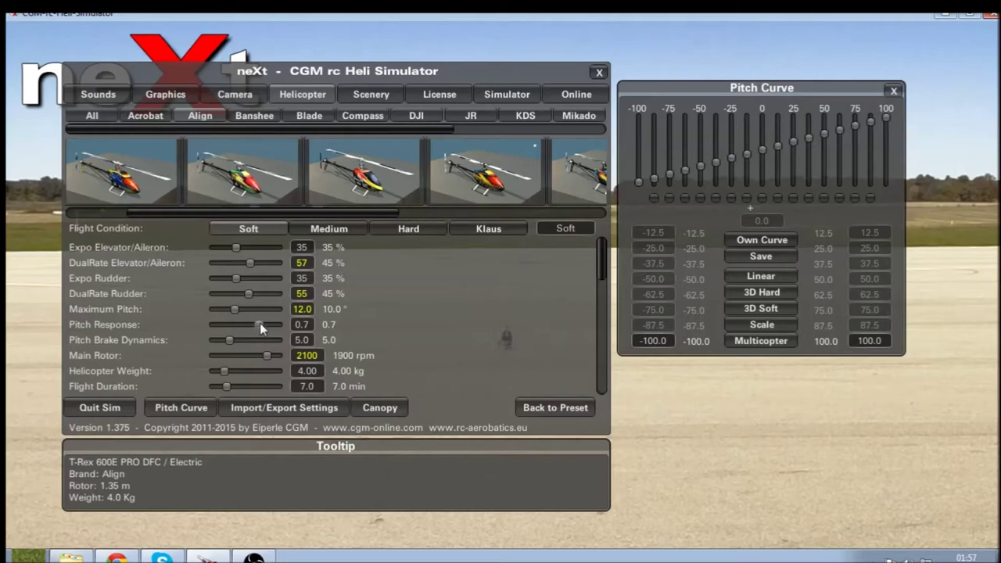
{"action": "left_click", "coordinate": [599, 72]}
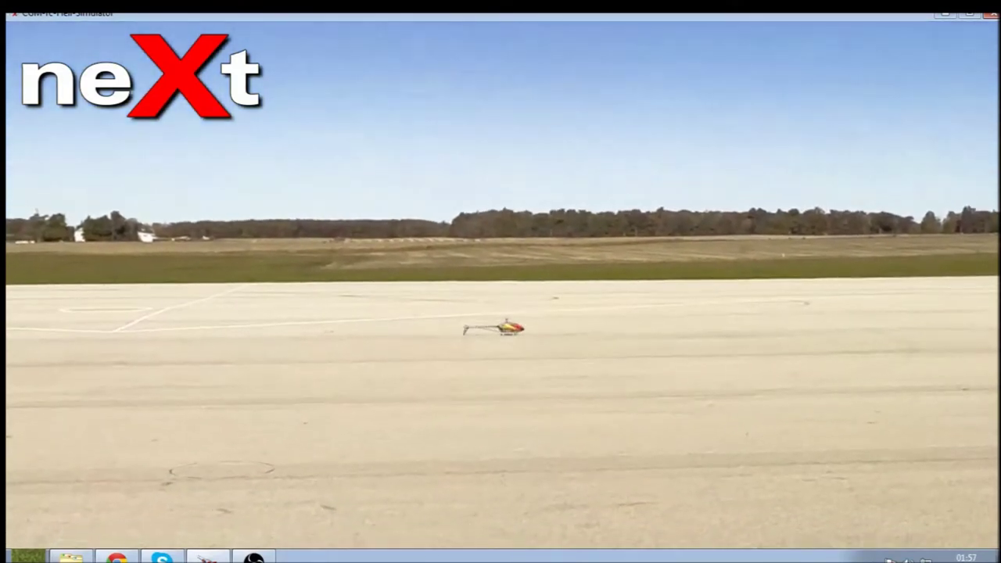
{"action": "key", "text": "Escape"}
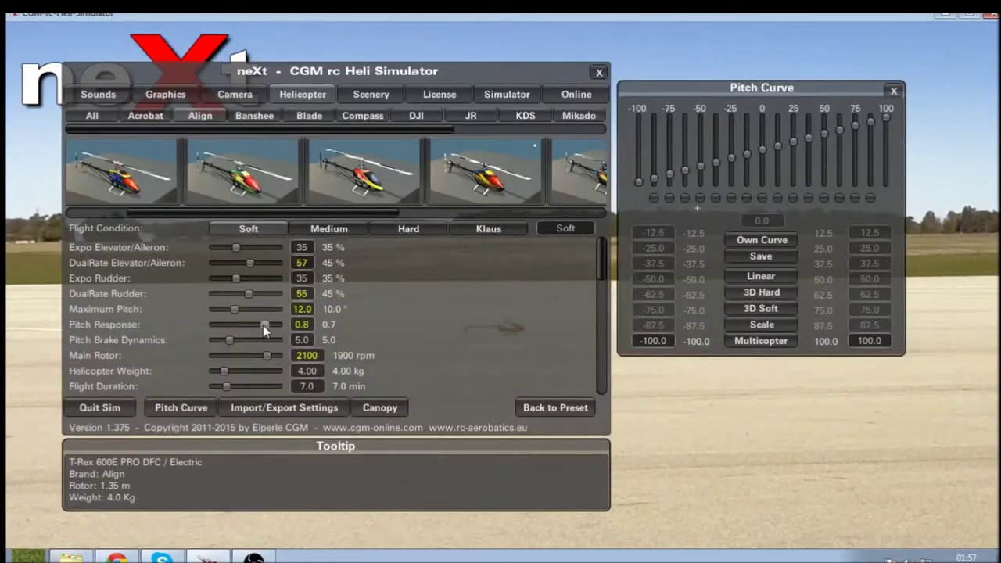
{"action": "key", "text": "Escape"}
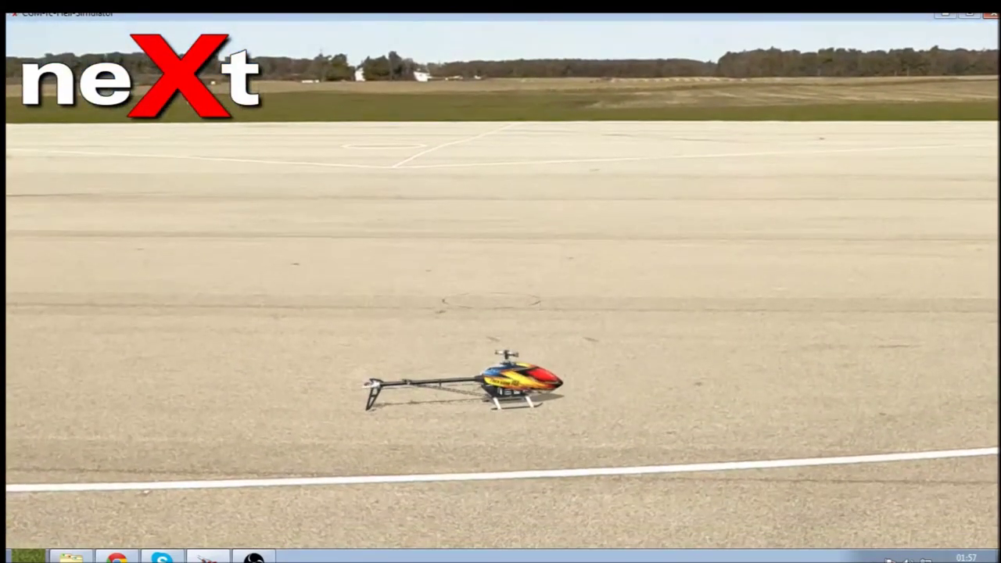
Read the description of Pitch Brake Dynamics, set it to 6.8 and test-fly the helicopter
{"action": "key", "text": "Escape"}
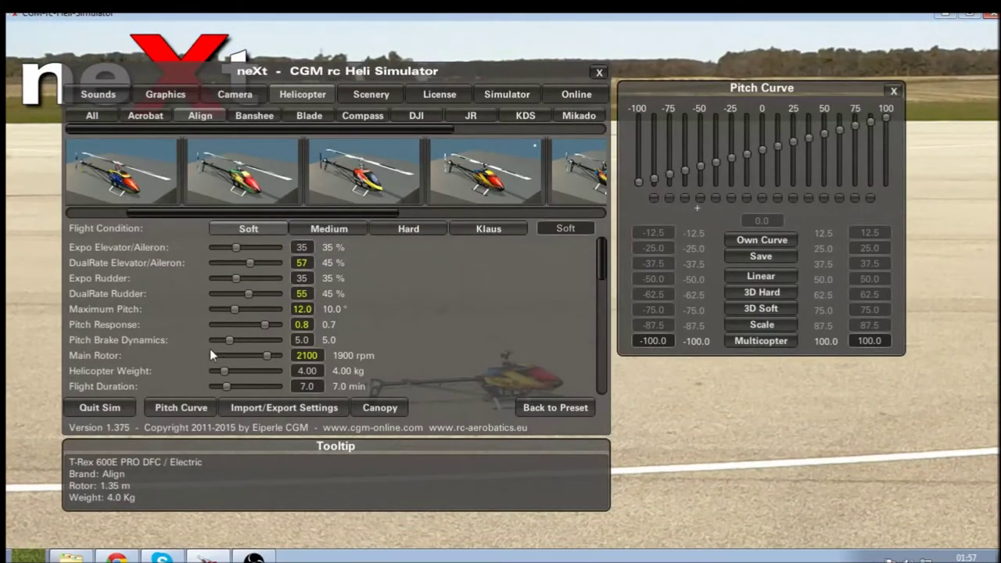
{"action": "mouse_move", "coordinate": [92, 342]}
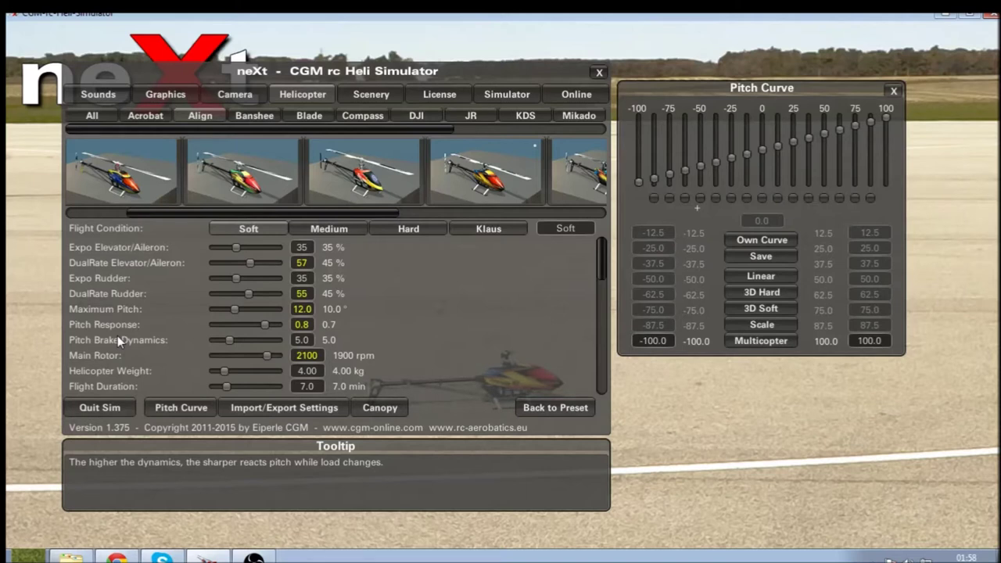
{"action": "left_click", "coordinate": [599, 72]}
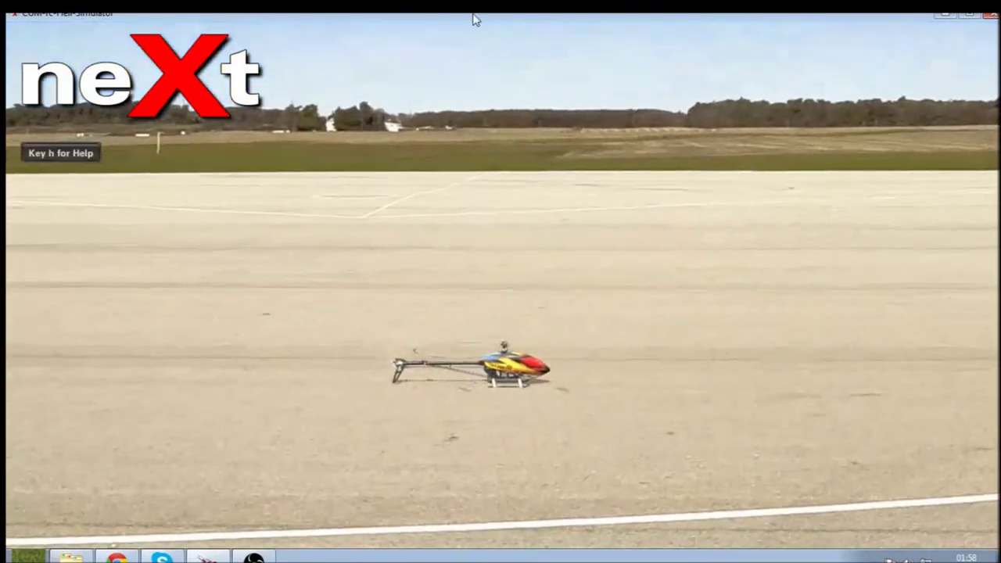
{"action": "key", "text": "Escape"}
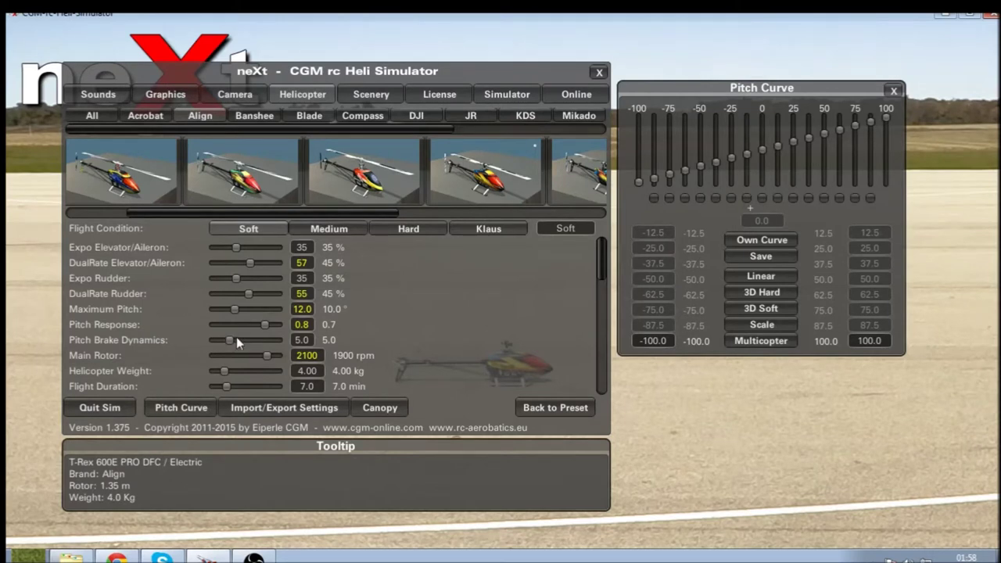
{"action": "left_click_drag", "start_coordinate": [230, 340], "coordinate": [236, 343]}
{"action": "left_click", "coordinate": [598, 73]}
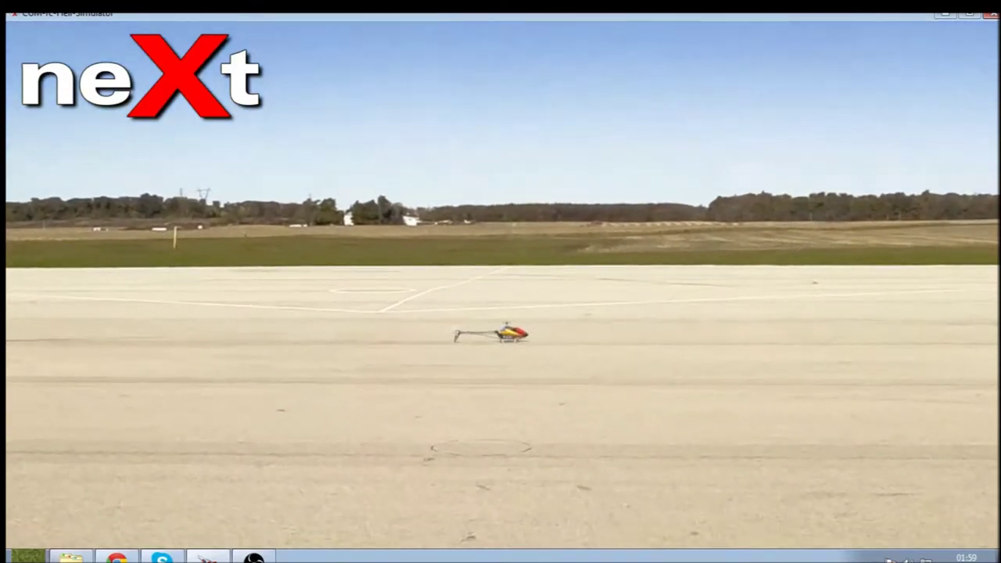
Locate Pitch Hardness among the helicopter's expert parameters and set it to 55 %
{"action": "key", "text": "Escape"}
{"action": "scroll", "coordinate": [361, 278], "scroll_direction": "down", "scroll_amount": 1}
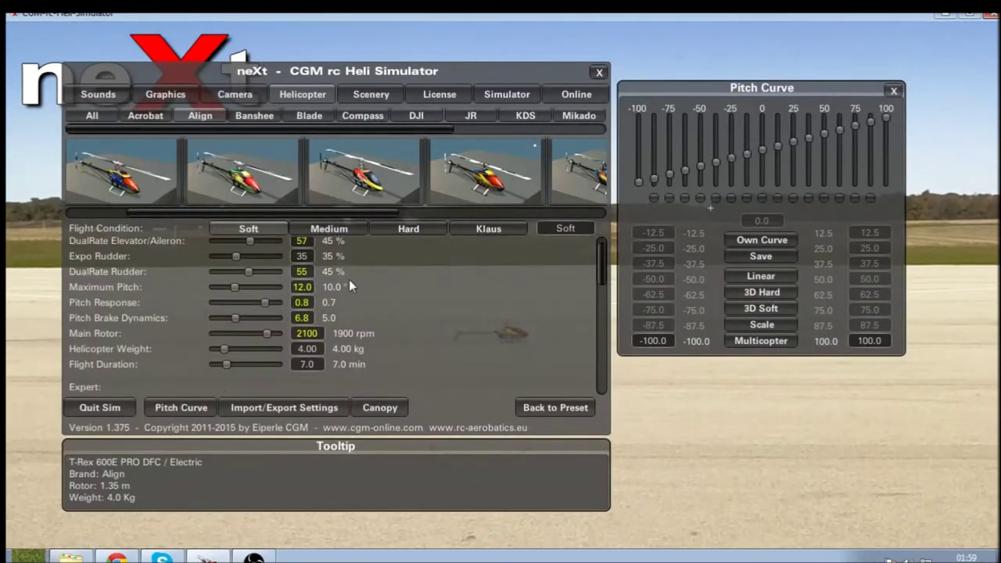
{"action": "scroll", "coordinate": [321, 345], "scroll_direction": "down", "scroll_amount": 10}
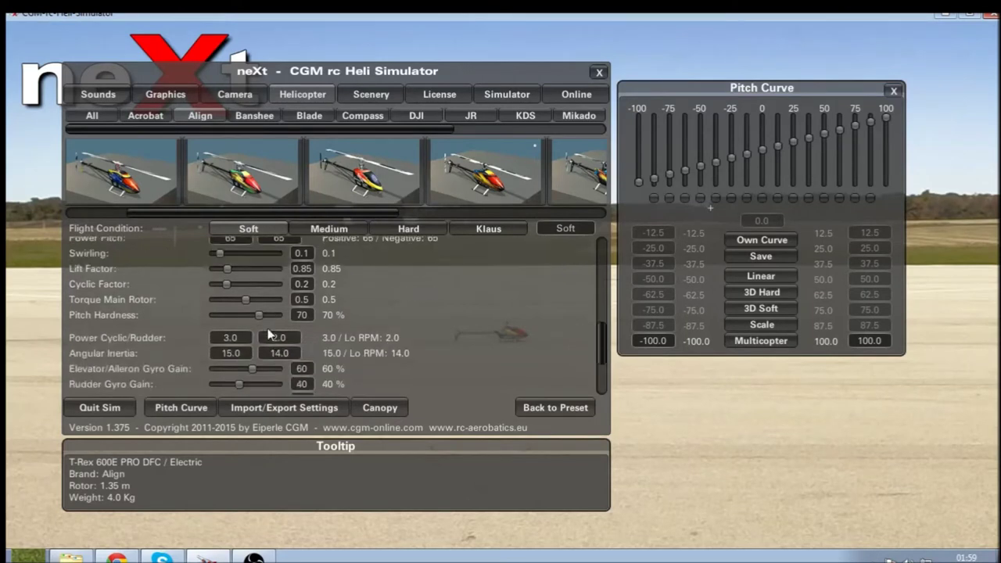
{"action": "scroll", "coordinate": [269, 335], "scroll_direction": "down", "scroll_amount": 2}
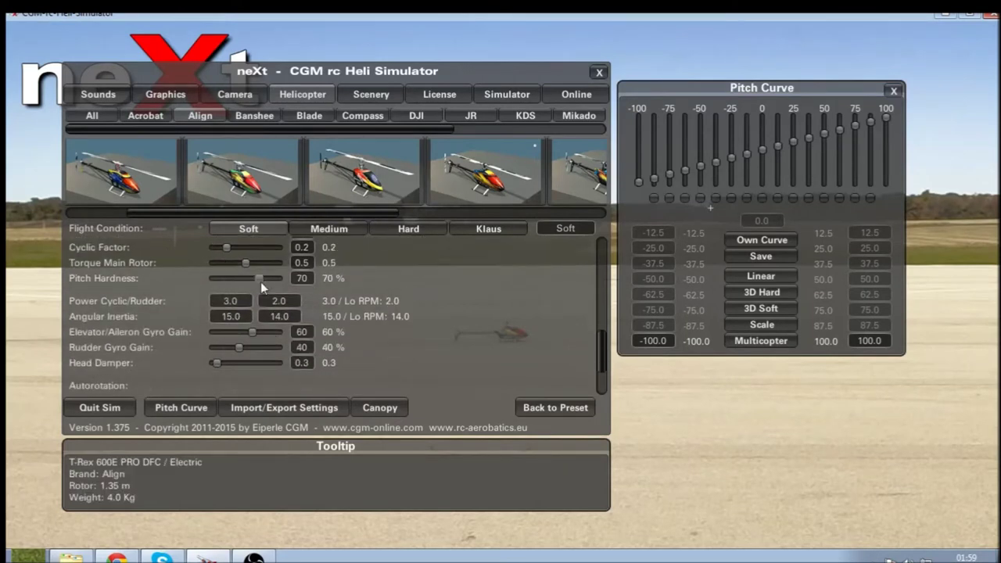
{"action": "mouse_move", "coordinate": [187, 280]}
{"action": "scroll", "coordinate": [371, 302], "scroll_direction": "up", "scroll_amount": 6}
{"action": "scroll", "coordinate": [244, 335], "scroll_direction": "up", "scroll_amount": 4}
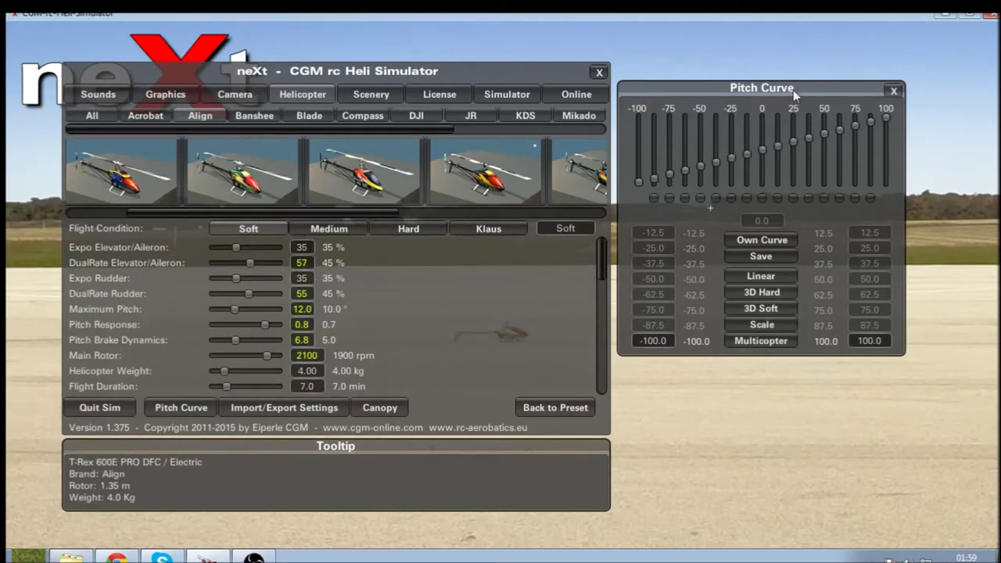
{"action": "scroll", "coordinate": [404, 250], "scroll_direction": "down", "scroll_amount": 2}
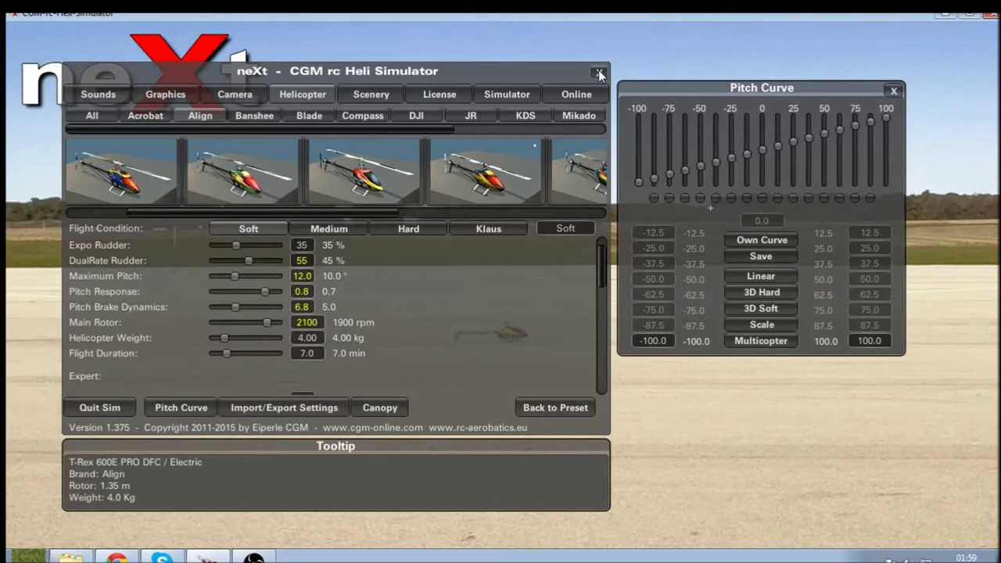
{"action": "scroll", "coordinate": [320, 297], "scroll_direction": "down", "scroll_amount": 10}
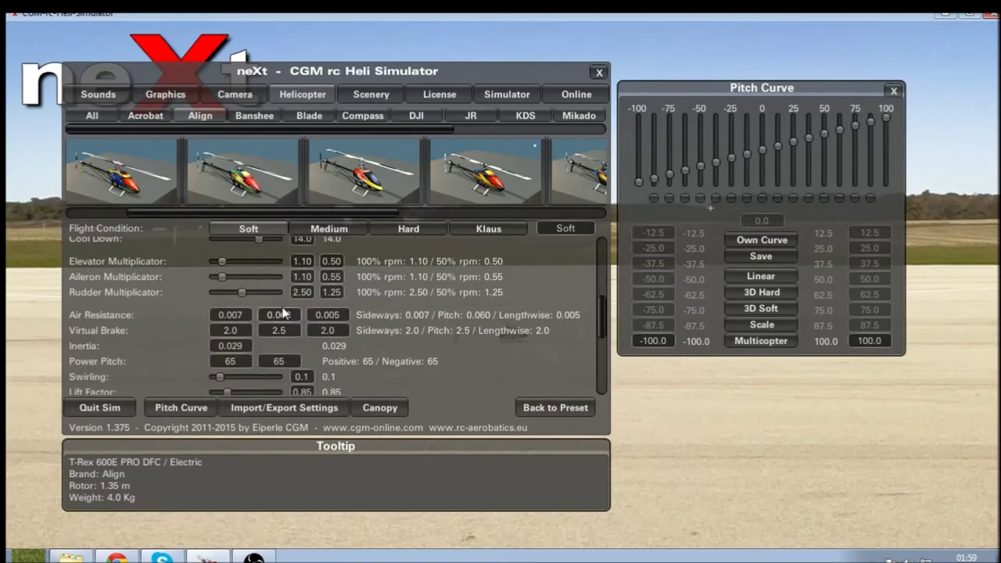
{"action": "scroll", "coordinate": [281, 317], "scroll_direction": "down", "scroll_amount": 3}
{"action": "mouse_move", "coordinate": [251, 347]}
{"action": "left_mouse_down"}
{"action": "mouse_move", "coordinate": [237, 347]}
{"action": "mouse_move", "coordinate": [246, 343]}
{"action": "left_mouse_up"}
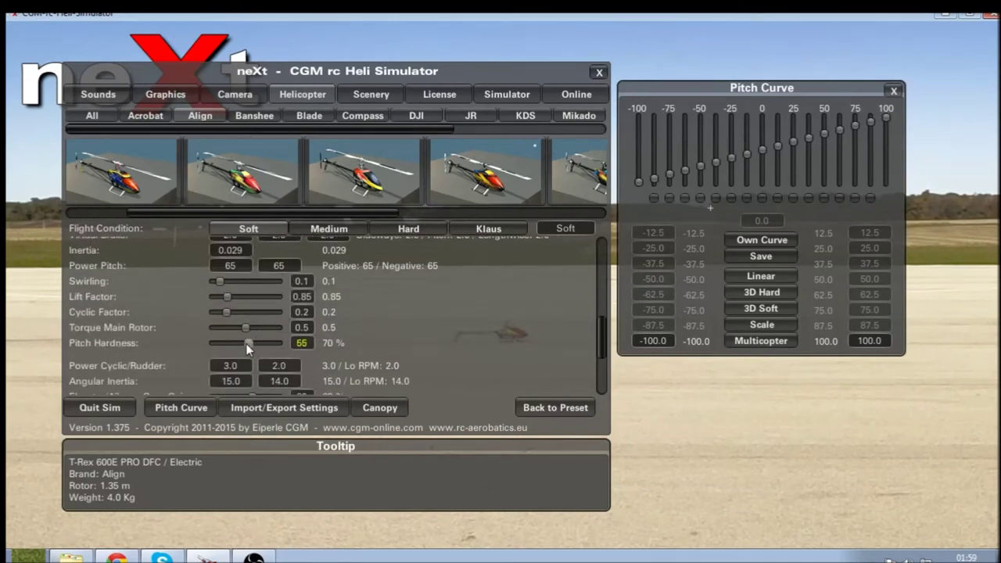
Set Pitch Hardness to 62 % and test-fly the helicopter
{"action": "scroll", "coordinate": [286, 348], "scroll_direction": "up", "scroll_amount": 10}
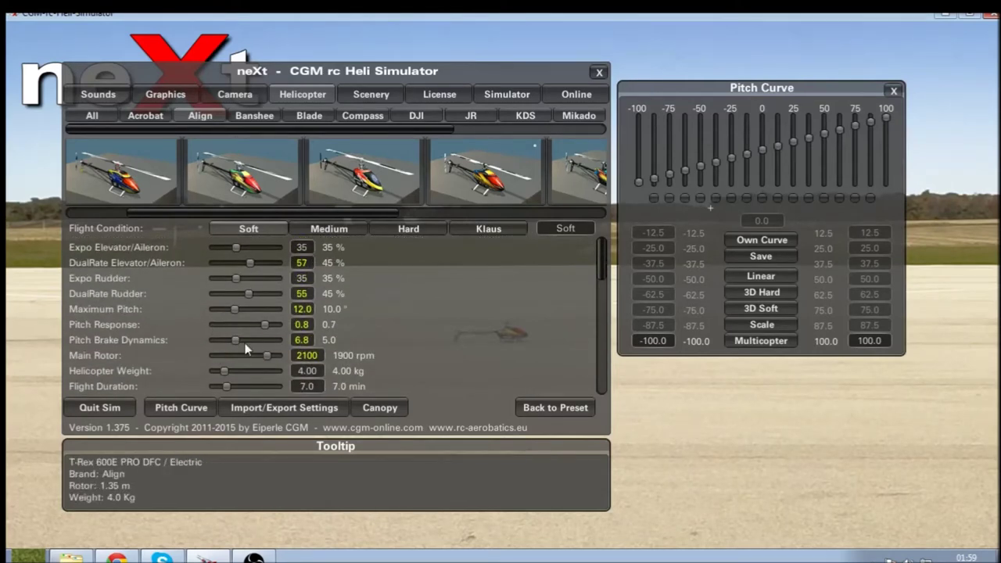
{"action": "scroll", "coordinate": [246, 348], "scroll_direction": "down", "scroll_amount": 10}
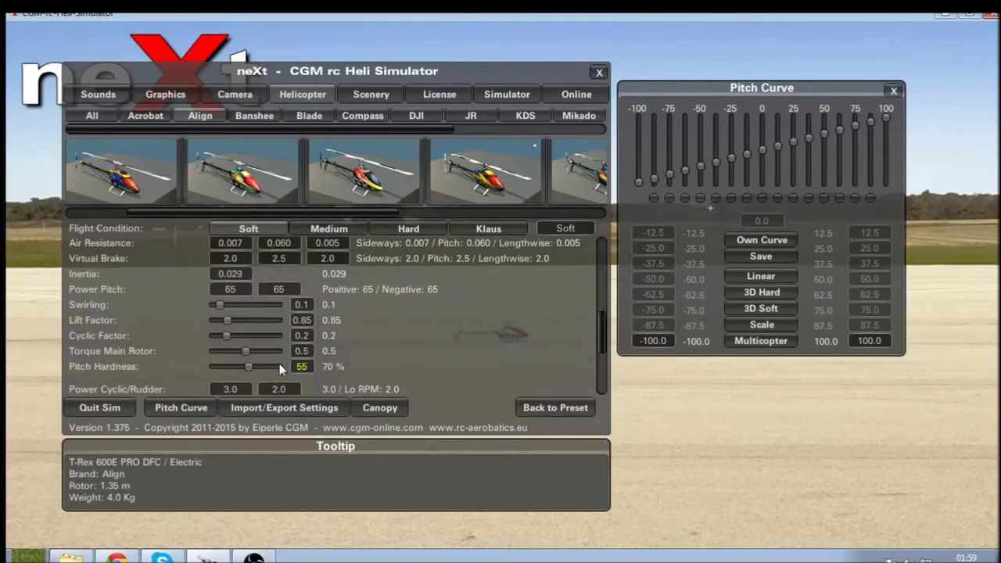
{"action": "left_click_drag", "start_coordinate": [250, 367], "coordinate": [255, 372]}
{"action": "left_click", "coordinate": [599, 72]}
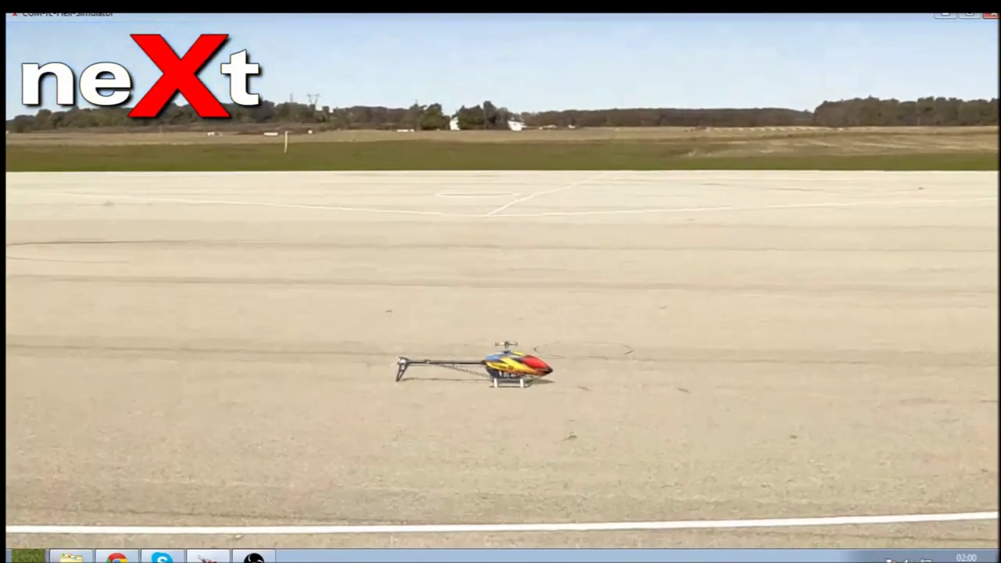
{"action": "left_click", "coordinate": [274, 278]}
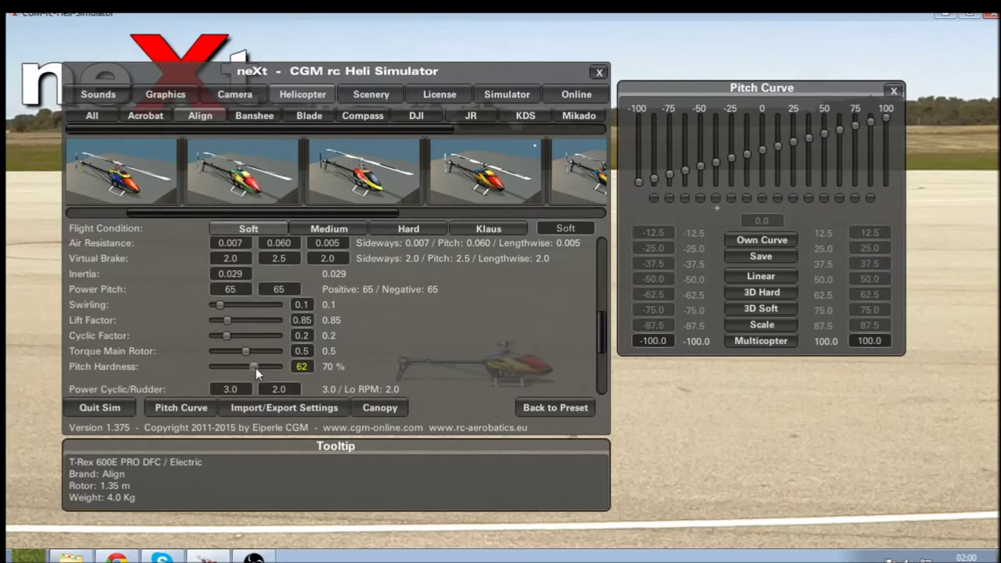
Raise Pitch Hardness to 77 % and check the helicopter's reaction in a short test flight
{"action": "left_click_drag", "start_coordinate": [256, 368], "coordinate": [265, 362]}
{"action": "left_click", "coordinate": [599, 71]}
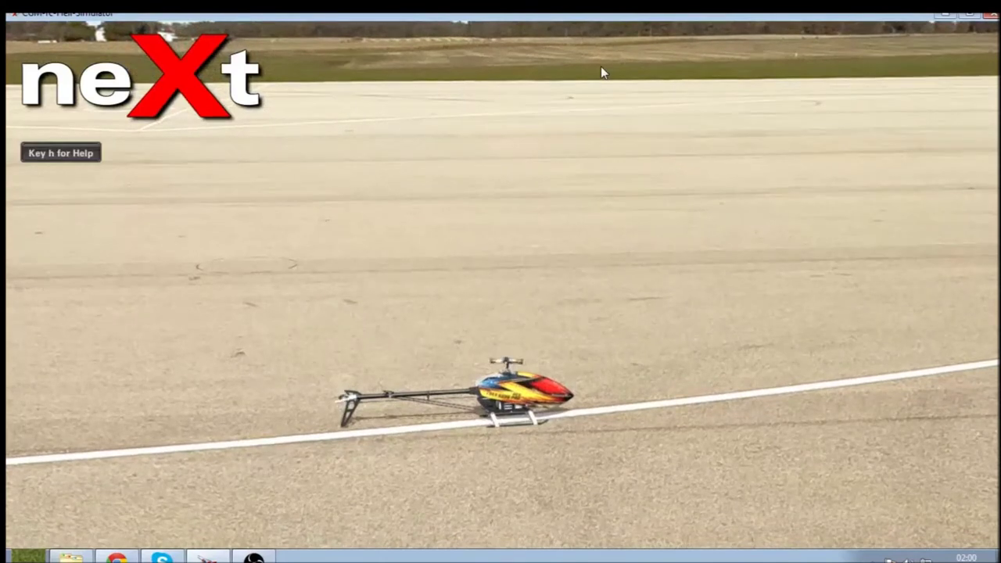
{"action": "left_click", "coordinate": [600, 66]}
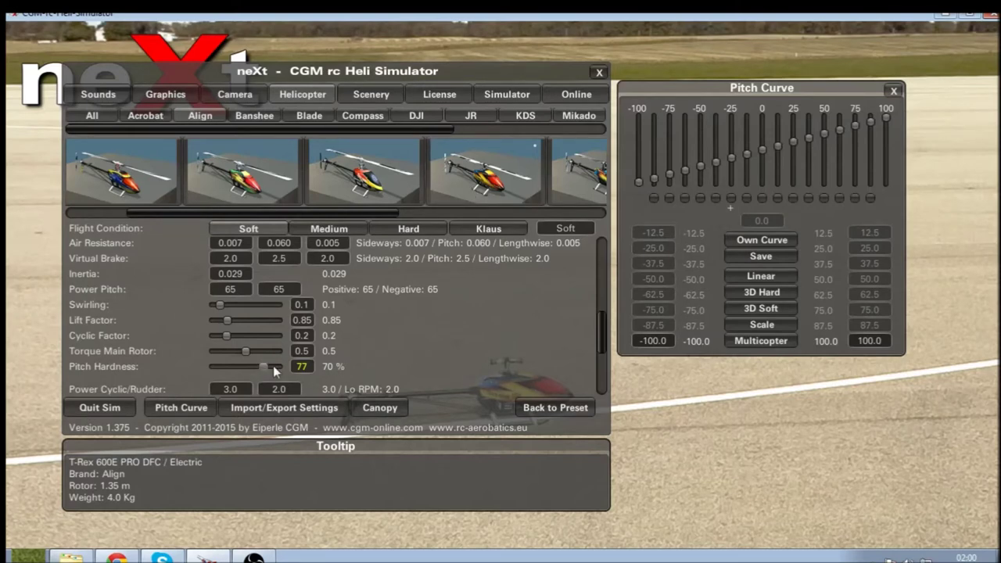
Examine the Autorotation parameters and make a test flight with their preset values
{"action": "scroll", "coordinate": [291, 361], "scroll_direction": "down", "scroll_amount": 3}
{"action": "scroll", "coordinate": [291, 362], "scroll_direction": "up", "scroll_amount": 3}
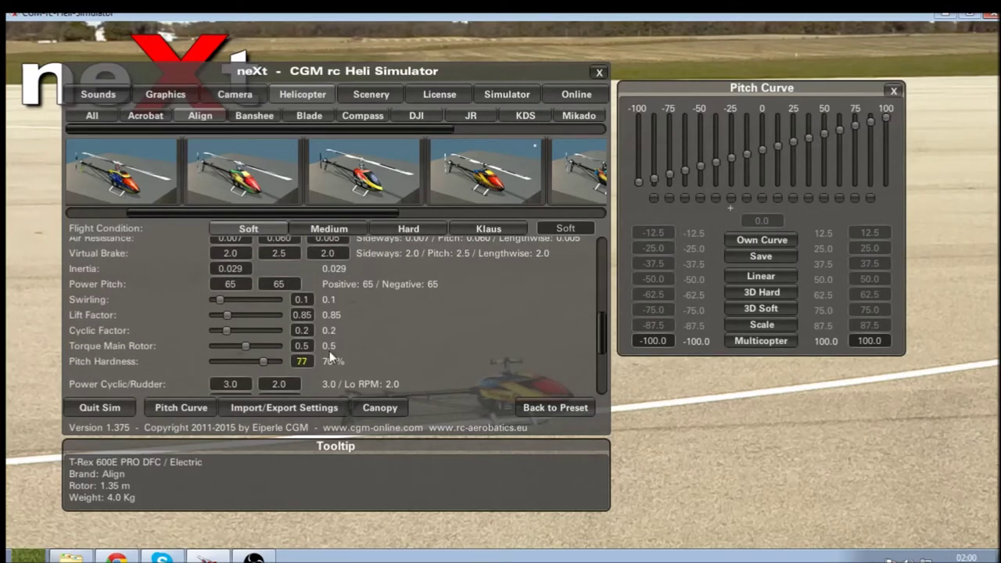
{"action": "scroll", "coordinate": [278, 354], "scroll_direction": "down", "scroll_amount": 4}
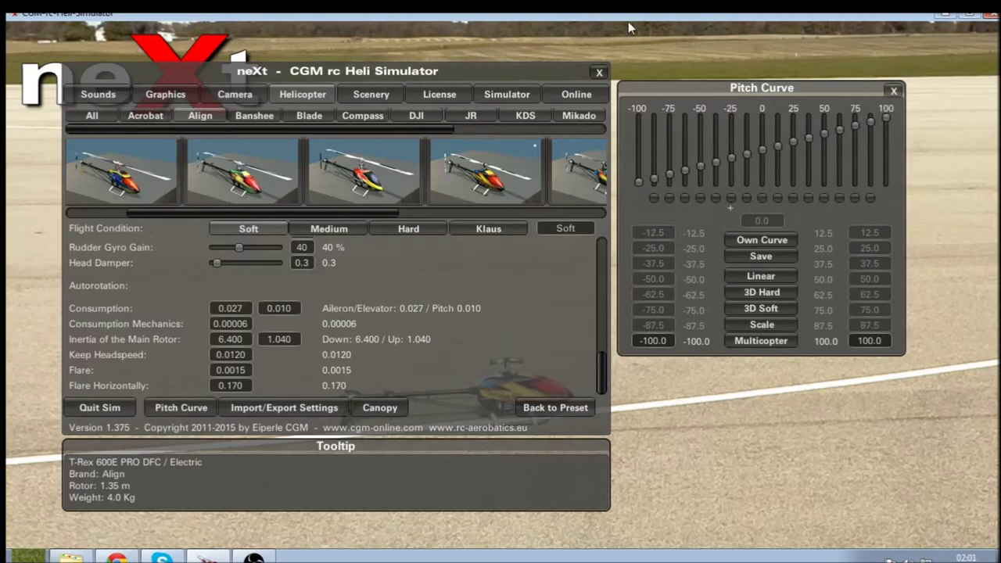
{"action": "left_click", "coordinate": [599, 72]}
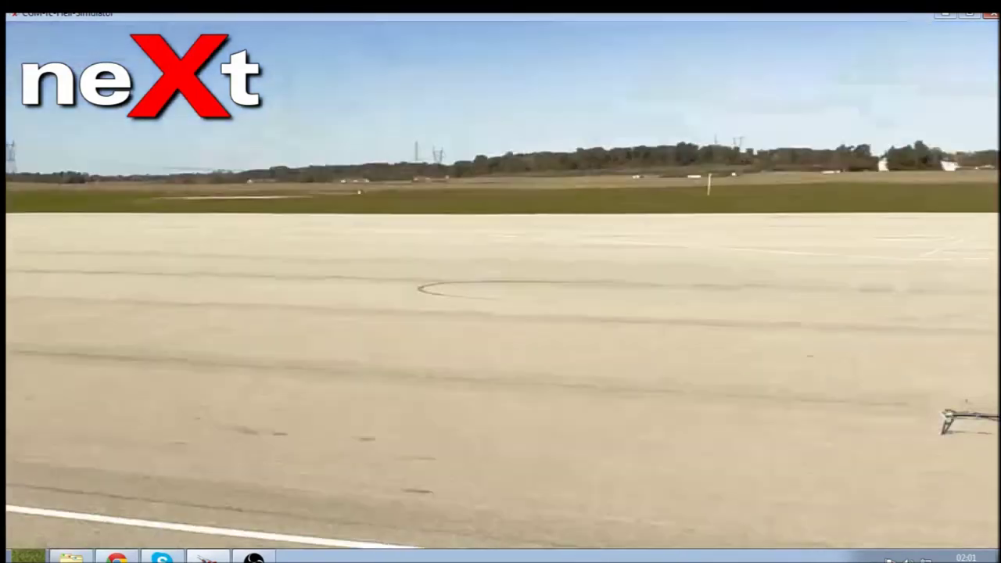
{"action": "key", "text": "Escape"}
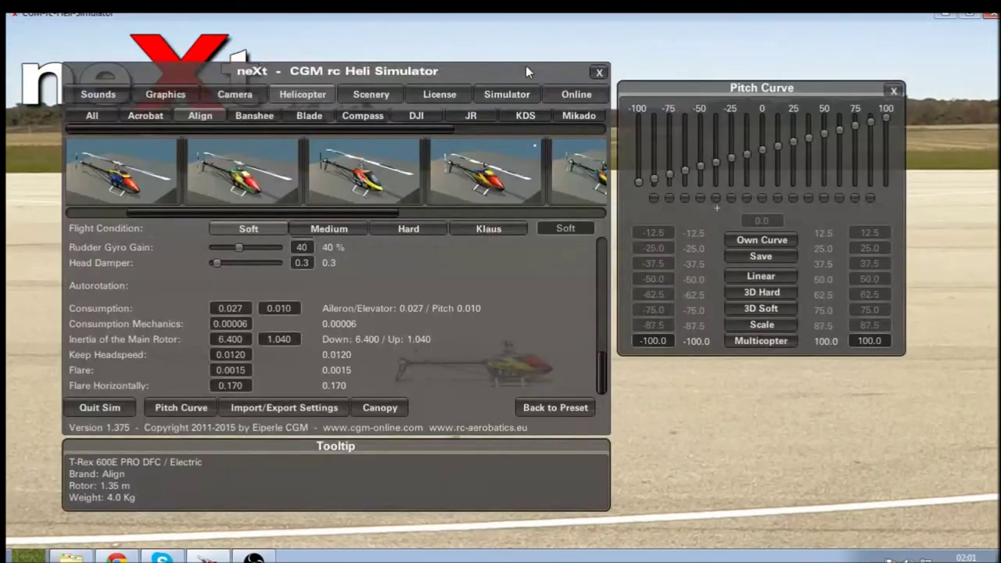
Set the Autorotation parameter Keep Headspeed to 0.0150 and test-fly an autorotation with the engine off
{"action": "left_click", "coordinate": [230, 355]}
{"action": "key", "text": "BackSpace"}
{"action": "type", "text": "0"}
{"action": "key", "text": "BackSpace"}
{"action": "type", "text": "5"}
{"action": "left_click", "coordinate": [241, 372]}
{"action": "left_click", "coordinate": [600, 72]}
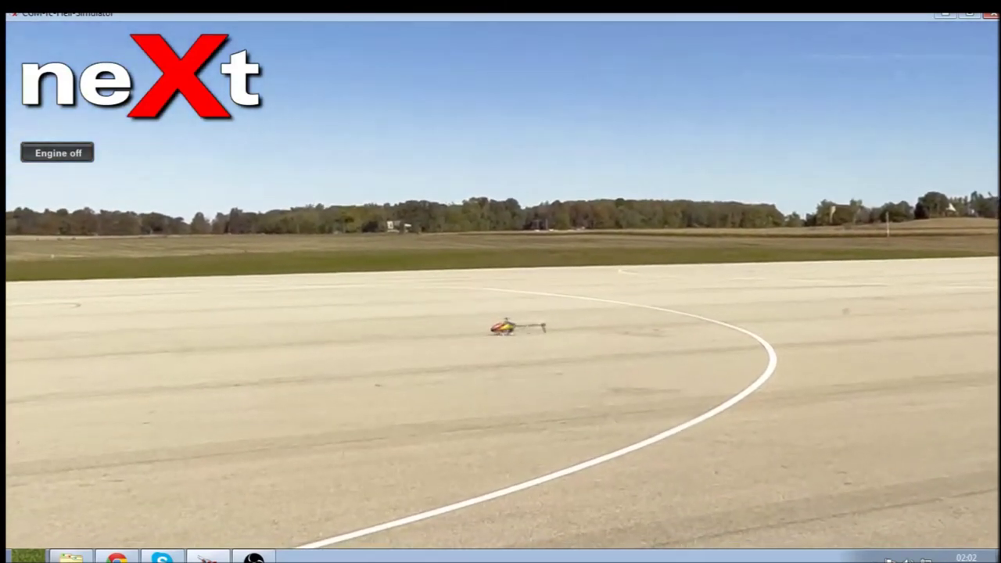
{"action": "left_click", "coordinate": [422, 117]}
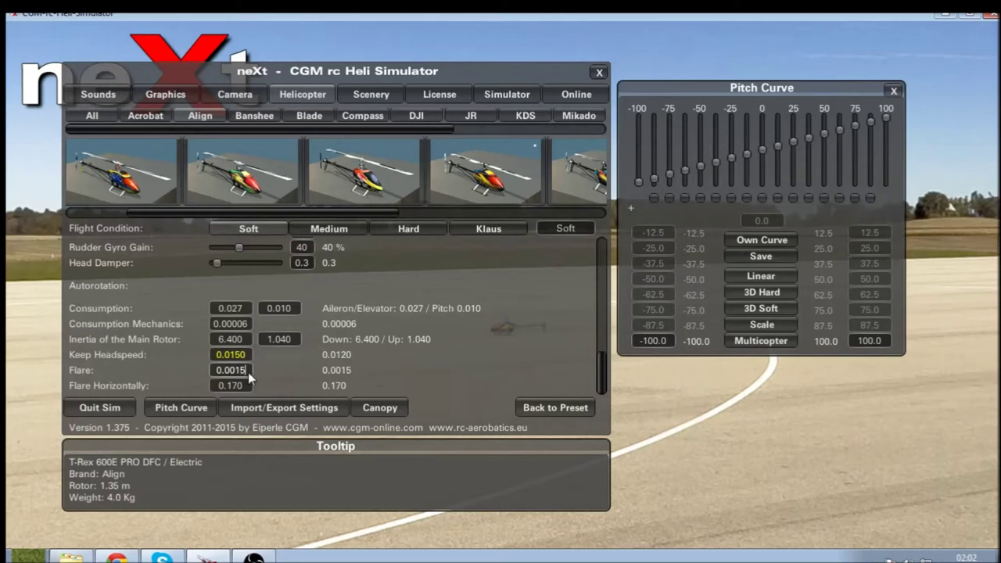
Set the Autorotation parameter Flare to 0.0019 and test-fly with the engine off
{"action": "key", "text": "BackSpace"}
{"action": "type", "text": "9"}
{"action": "left_click", "coordinate": [599, 72]}
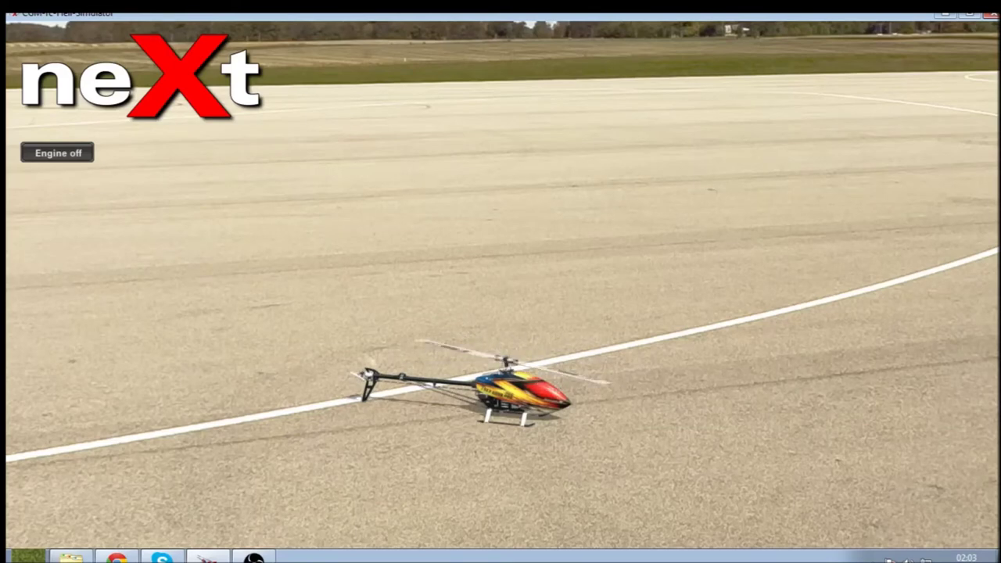
{"action": "key", "text": "Escape"}
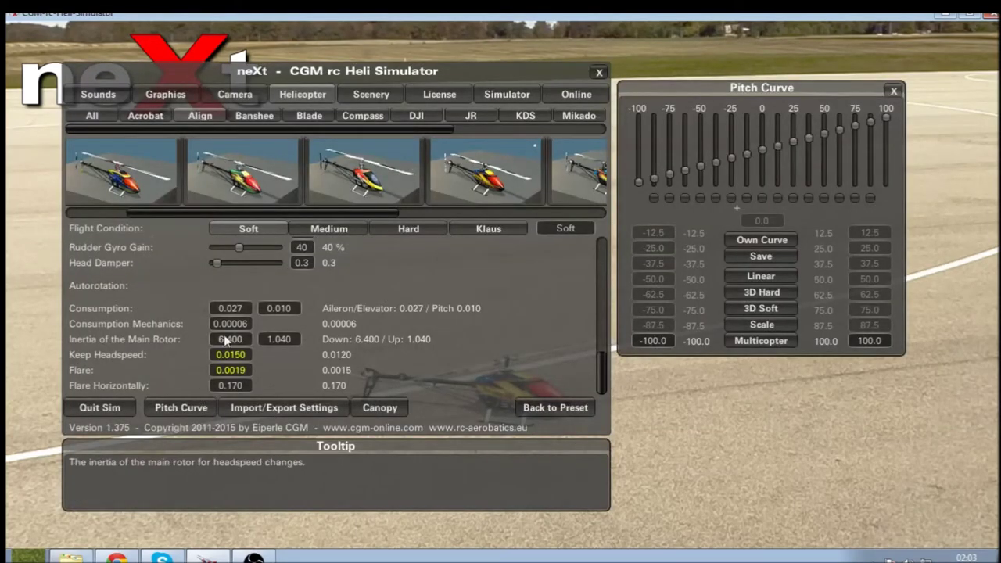
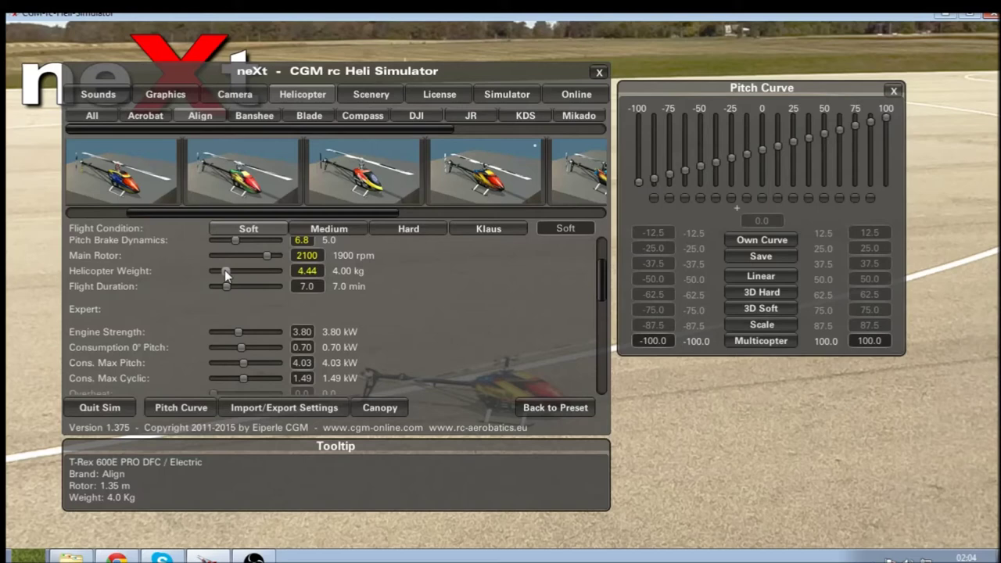
Set the Helicopter Weight to 4.40 kg and test-fly the helicopter
{"action": "left_click", "coordinate": [300, 272]}
{"action": "type", "text": "4.4"}
{"action": "key", "text": "Return"}
{"action": "scroll", "coordinate": [264, 323], "scroll_direction": "down", "scroll_amount": 1}
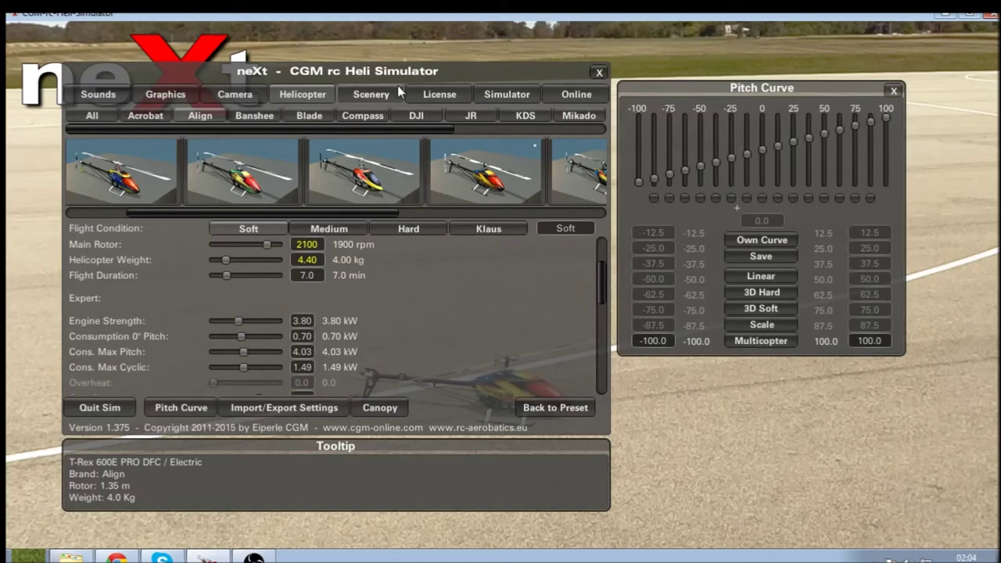
{"action": "left_click", "coordinate": [599, 73]}
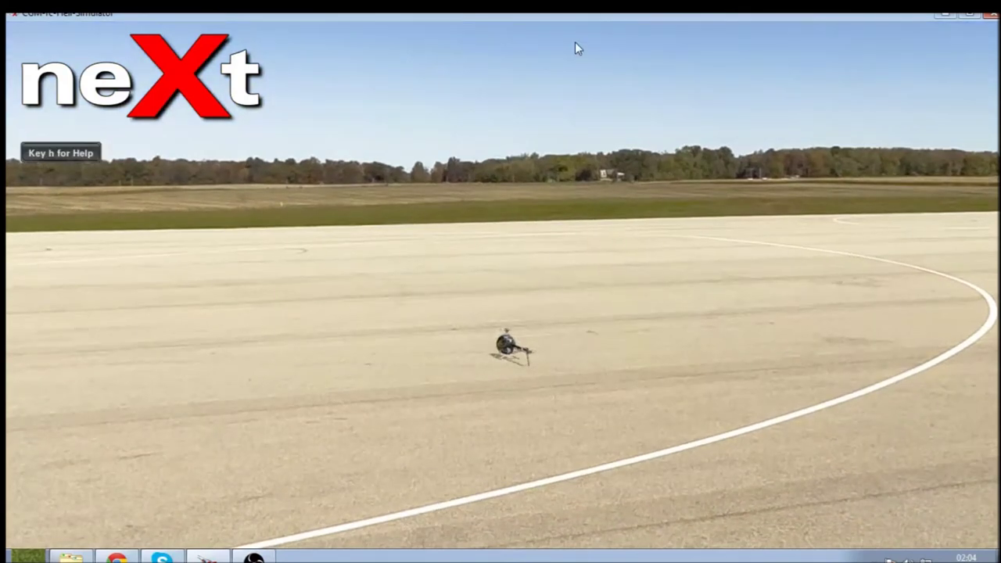
{"action": "left_click", "coordinate": [575, 42]}
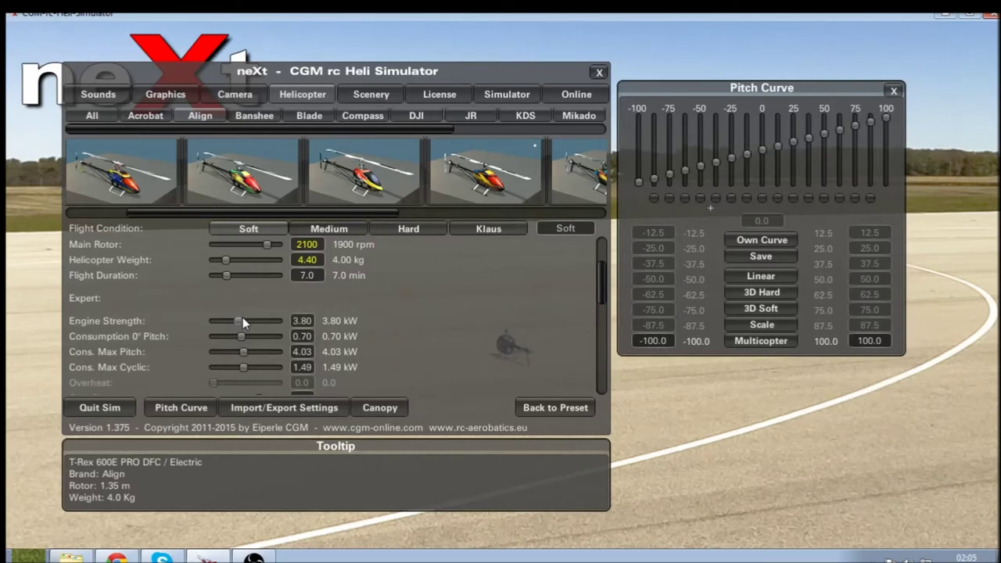
Set Cons. Max Pitch to 4.89 kW and Cons. Max Cyclic to 1.87 kW, and test-fly the helicopter
{"action": "scroll", "coordinate": [254, 353], "scroll_direction": "down", "scroll_amount": 1}
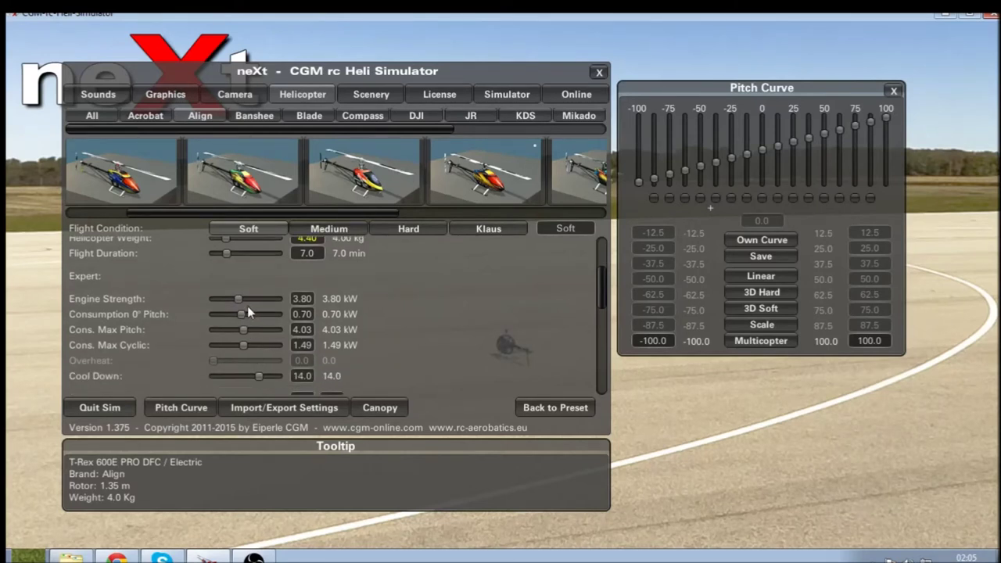
{"action": "mouse_move", "coordinate": [239, 298]}
{"action": "left_mouse_down"}
{"action": "mouse_move", "coordinate": [222, 300]}
{"action": "mouse_move", "coordinate": [240, 298]}
{"action": "left_mouse_up"}
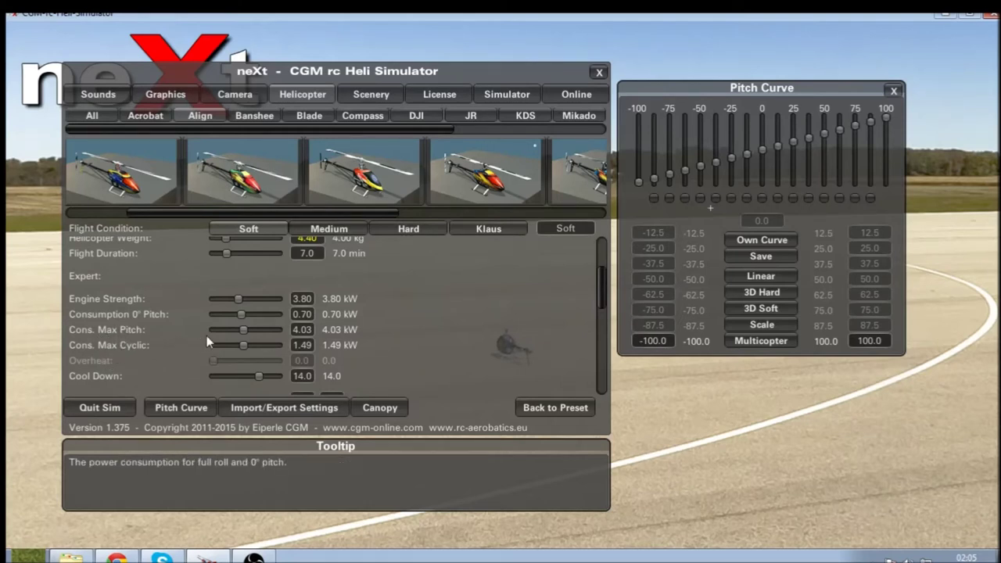
{"action": "left_click_drag", "start_coordinate": [248, 330], "coordinate": [252, 342]}
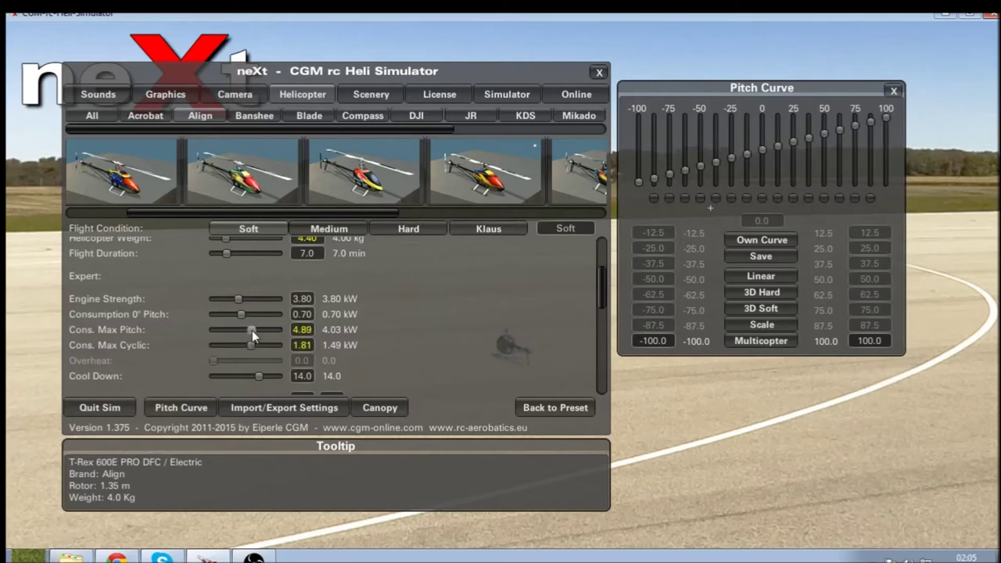
{"action": "key", "text": "Escape"}
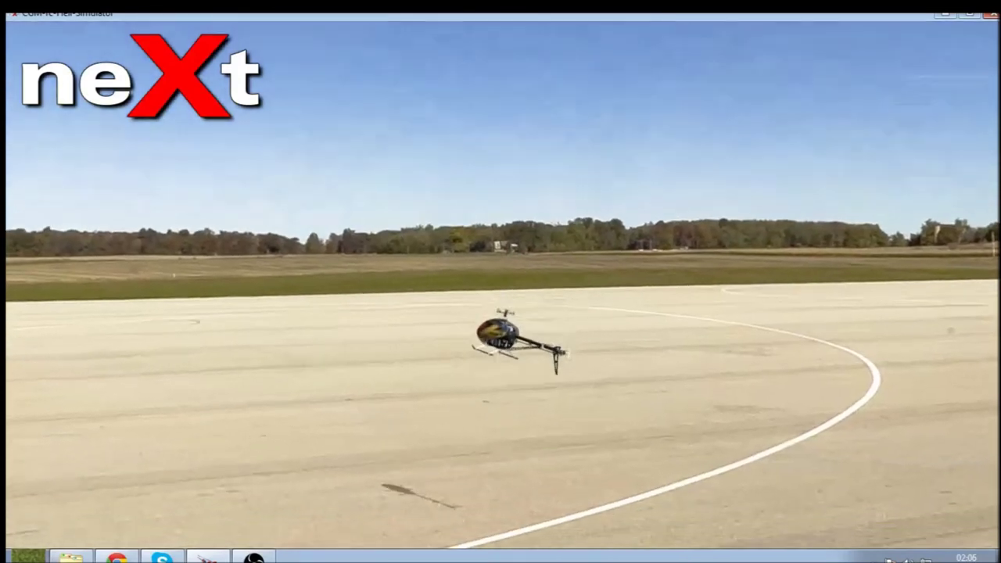
{"action": "key", "text": "Escape"}
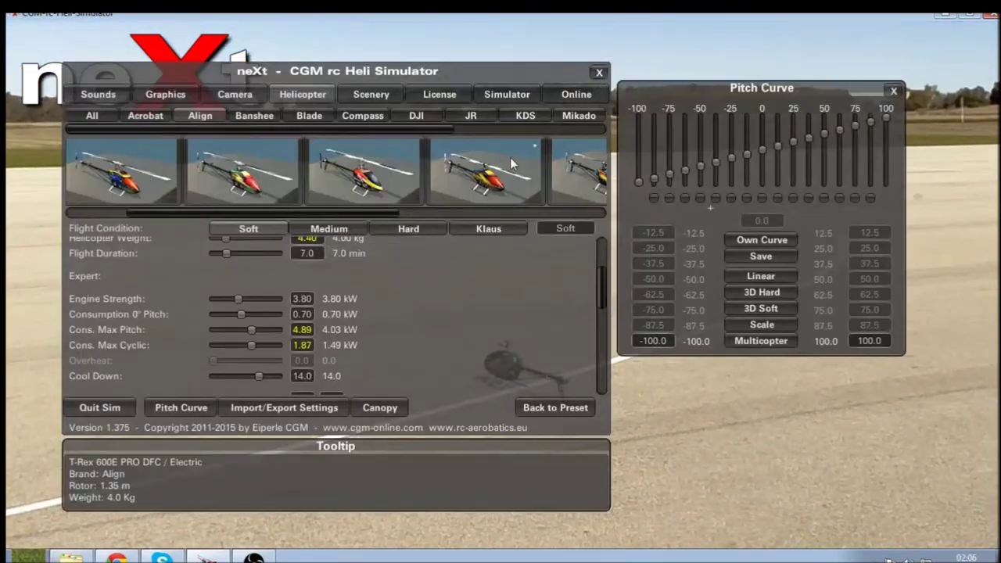
Read the description of Cool Down, set it to 0.0 and test-fly the helicopter
{"action": "scroll", "coordinate": [387, 311], "scroll_direction": "down", "scroll_amount": 3}
{"action": "scroll", "coordinate": [290, 305], "scroll_direction": "down", "scroll_amount": 3}
{"action": "scroll", "coordinate": [291, 298], "scroll_direction": "up", "scroll_amount": 4}
{"action": "scroll", "coordinate": [291, 292], "scroll_direction": "up", "scroll_amount": 2}
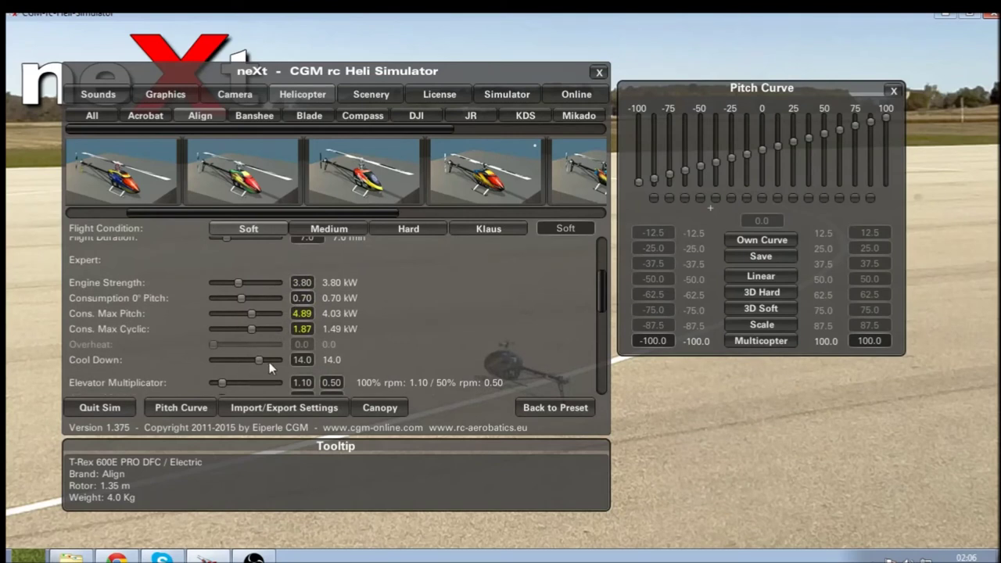
{"action": "mouse_move", "coordinate": [90, 362]}
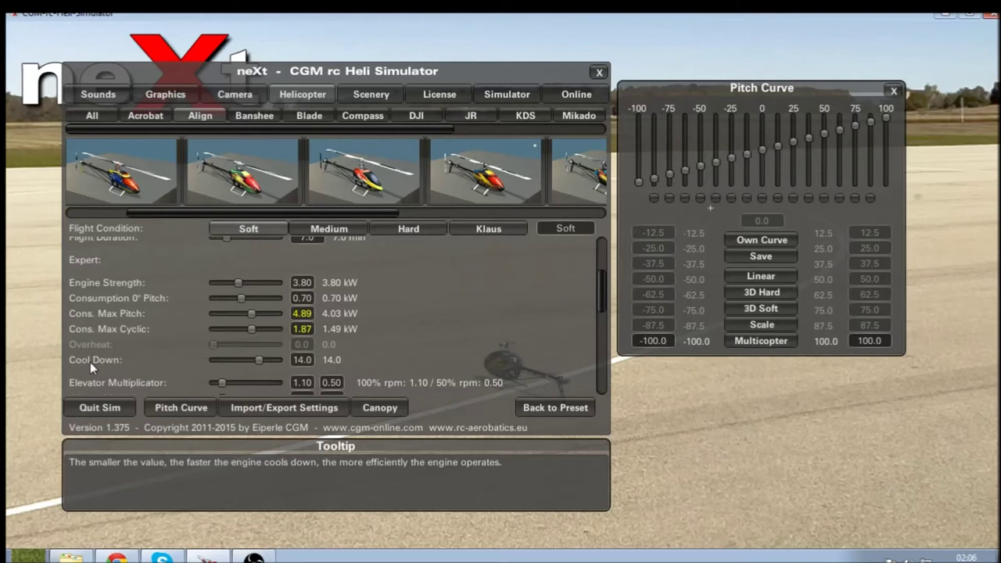
{"action": "left_click_drag", "start_coordinate": [258, 361], "coordinate": [207, 372]}
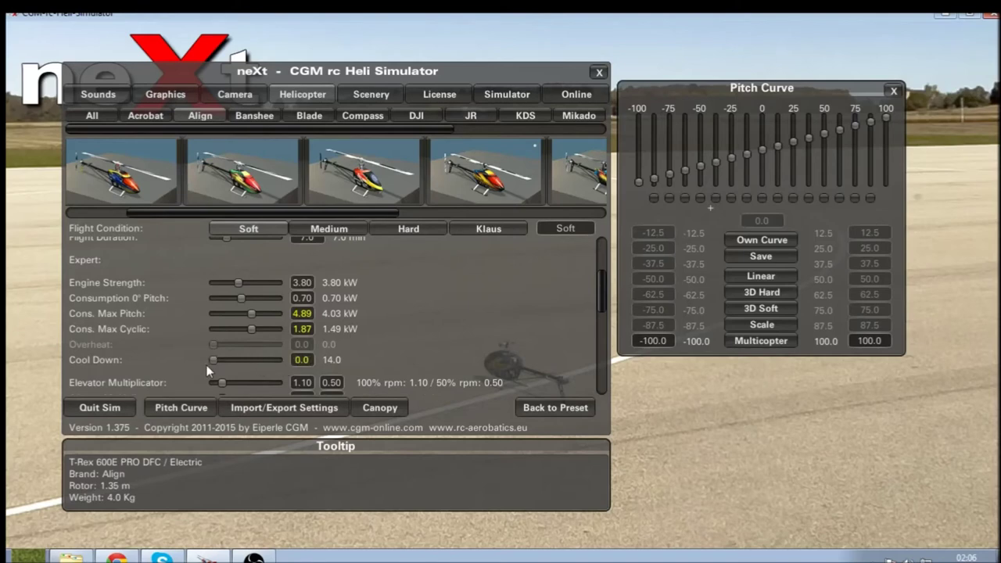
{"action": "left_click", "coordinate": [598, 73]}
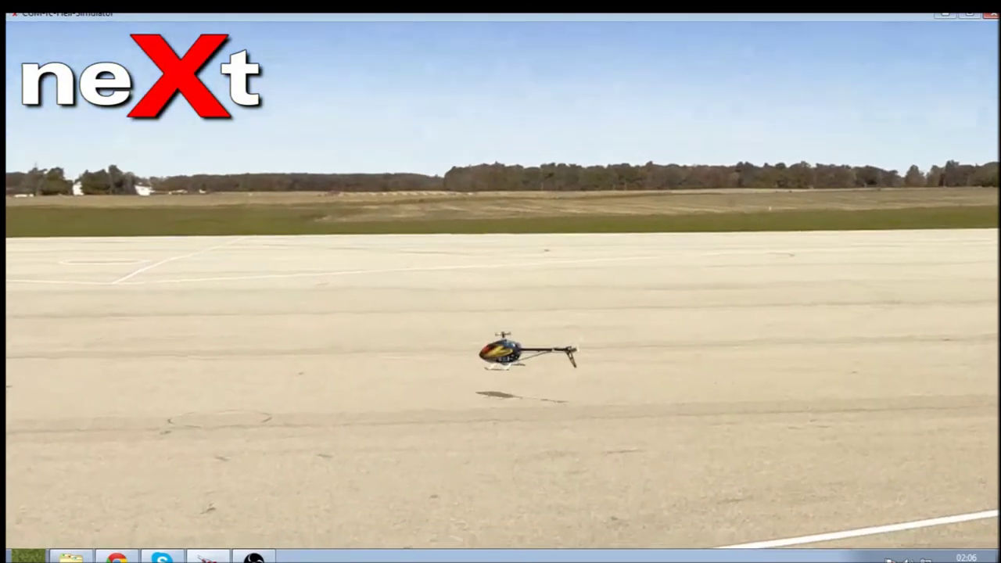
{"action": "key", "text": "Escape"}
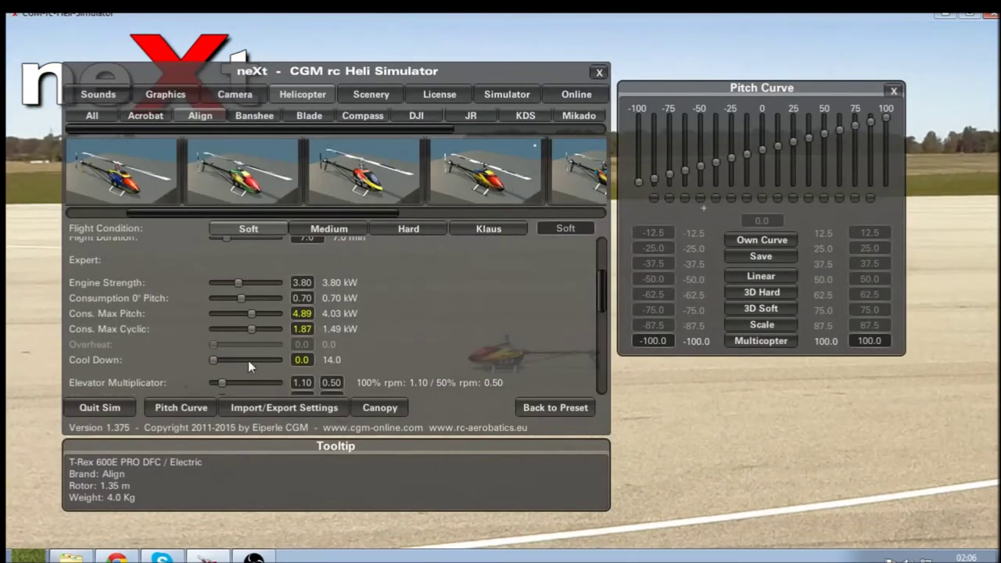
Set Cool Down to 20.0 and test-fly the helicopter
{"action": "left_click_drag", "start_coordinate": [259, 360], "coordinate": [269, 357]}
{"action": "left_click", "coordinate": [600, 73]}
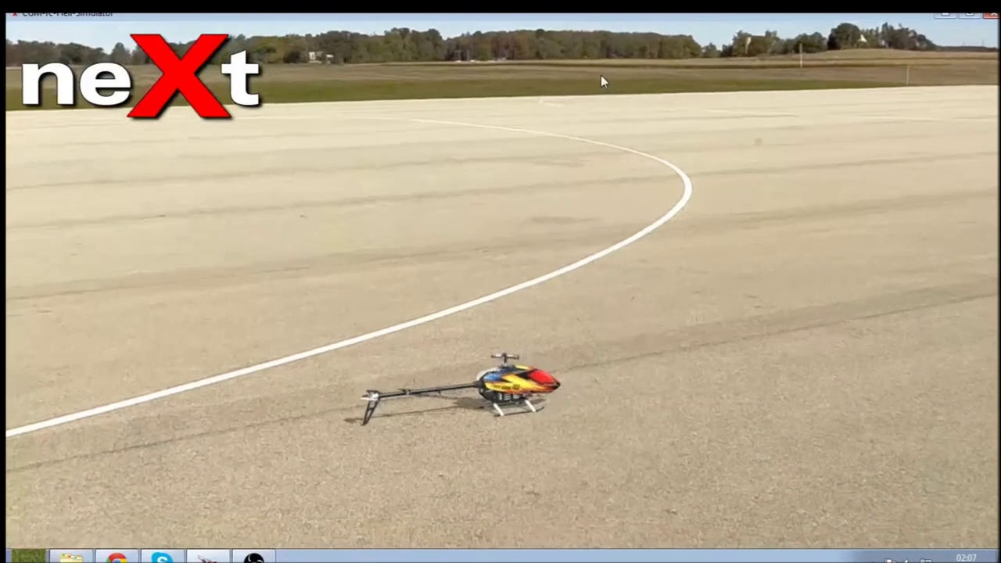
{"action": "right_click", "coordinate": [407, 77]}
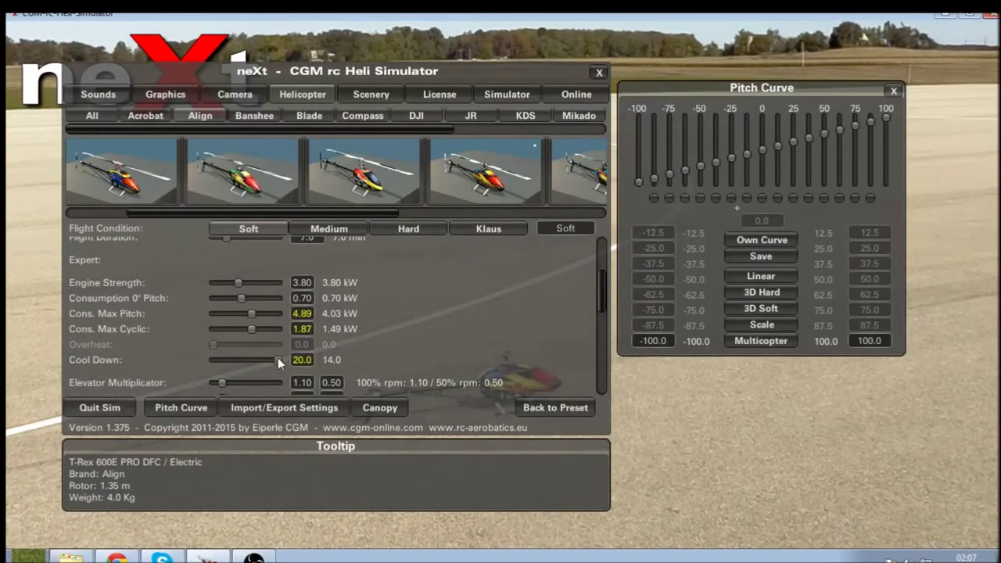
Set Cool Down to 14.5
{"action": "left_click_drag", "start_coordinate": [279, 361], "coordinate": [260, 374]}
{"action": "key", "text": "BackSpace"}
{"action": "type", "text": "0"}
{"action": "key", "text": "Return"}
Test-fly the helicopter with Rudder Gyro Gain at its maximum and return the gain to 40 %
{"action": "scroll", "coordinate": [386, 321], "scroll_direction": "down", "scroll_amount": 10}
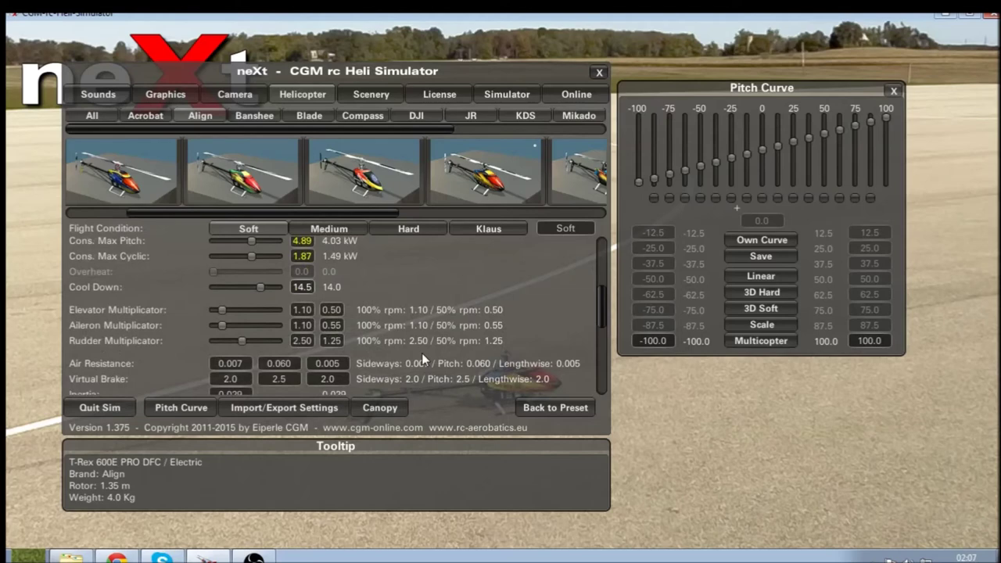
{"action": "scroll", "coordinate": [403, 337], "scroll_direction": "up", "scroll_amount": 6}
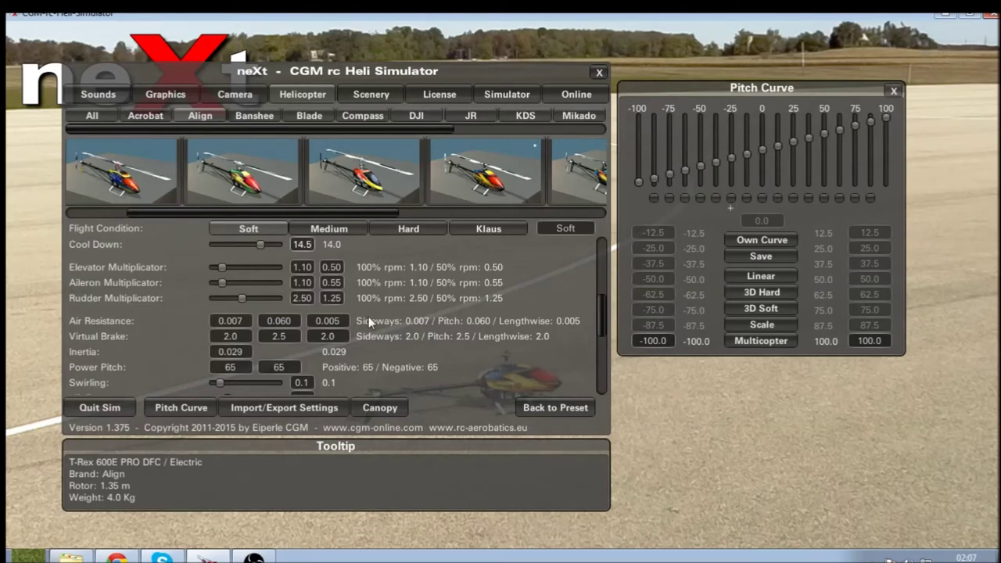
{"action": "scroll", "coordinate": [368, 316], "scroll_direction": "down", "scroll_amount": 10}
{"action": "scroll", "coordinate": [177, 270], "scroll_direction": "up", "scroll_amount": 5}
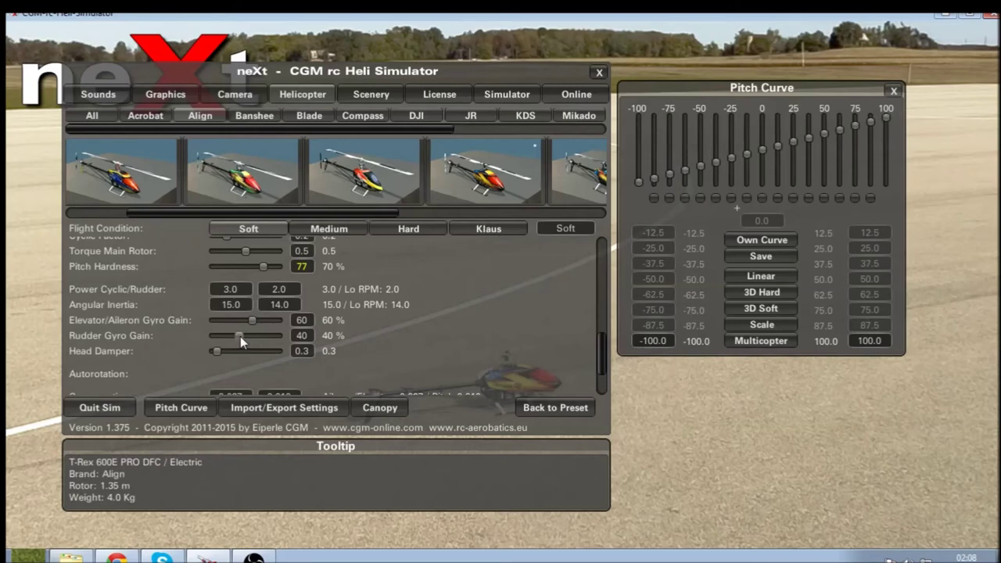
{"action": "left_click_drag", "start_coordinate": [240, 336], "coordinate": [283, 336]}
{"action": "left_click", "coordinate": [599, 72]}
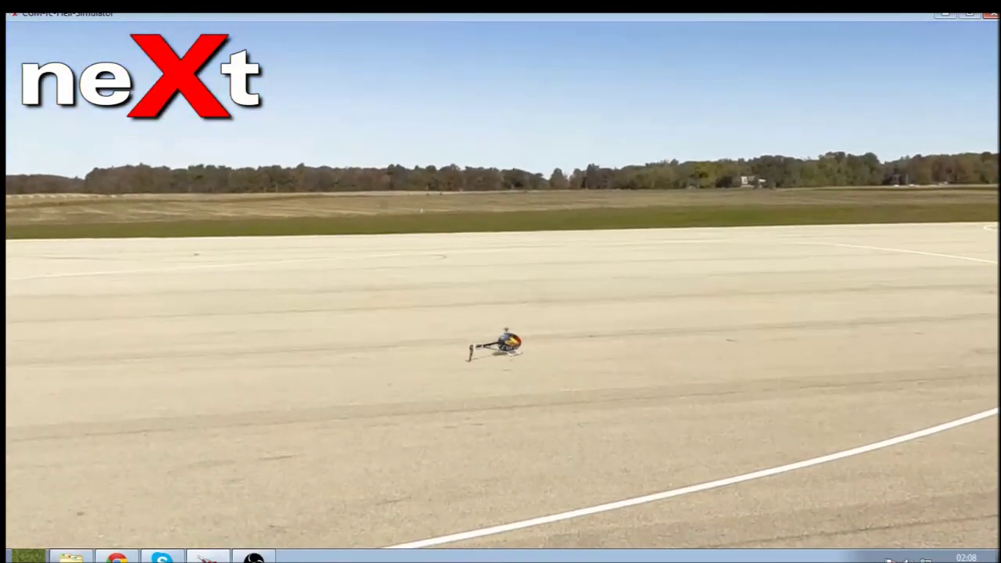
{"action": "key", "text": "Escape"}
{"action": "left_click_drag", "start_coordinate": [272, 334], "coordinate": [240, 345]}
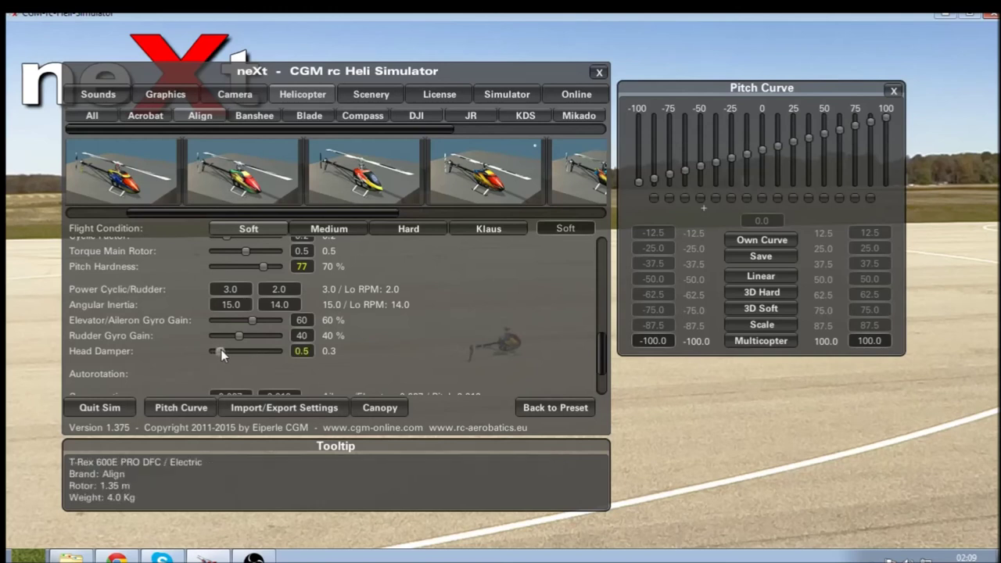
Try Head Damper at 0.0, test-fly the helicopter with it at 5.0, and return it to 0.3
{"action": "left_click_drag", "start_coordinate": [220, 350], "coordinate": [208, 360]}
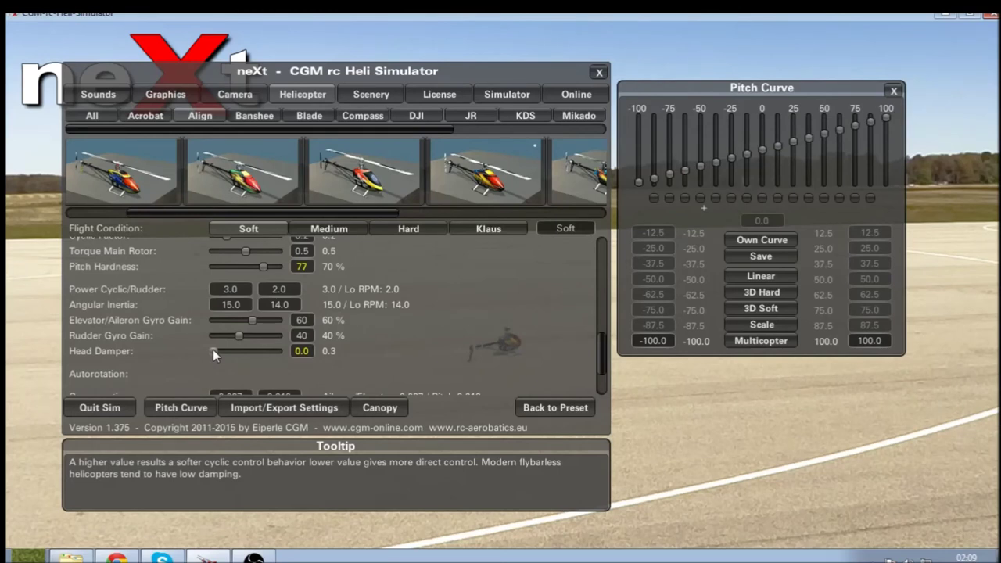
{"action": "left_click_drag", "start_coordinate": [213, 349], "coordinate": [280, 350]}
{"action": "left_click", "coordinate": [598, 72]}
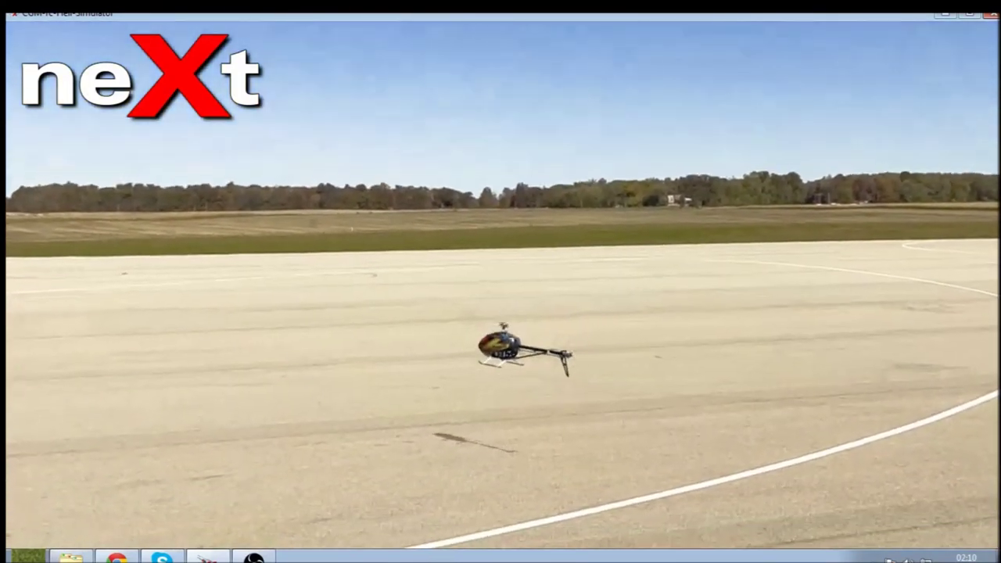
{"action": "key", "text": "Escape"}
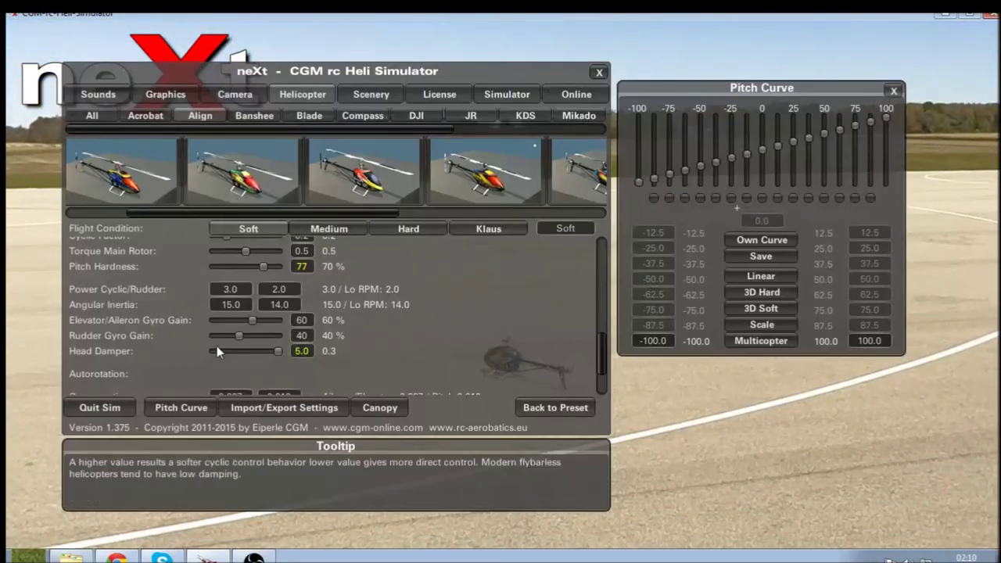
{"action": "left_click_drag", "start_coordinate": [276, 352], "coordinate": [219, 355]}
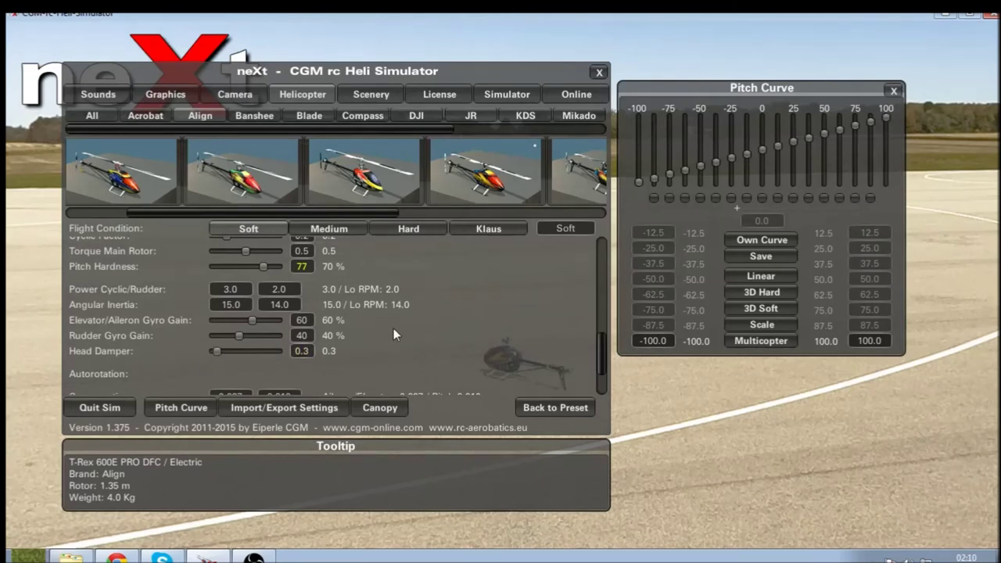
Review all Soft flight condition parameters, from the basic settings through the Expert section to the Autorotation section
{"action": "scroll", "coordinate": [403, 324], "scroll_direction": "down", "scroll_amount": 3}
{"action": "scroll", "coordinate": [413, 322], "scroll_direction": "up", "scroll_amount": 10}
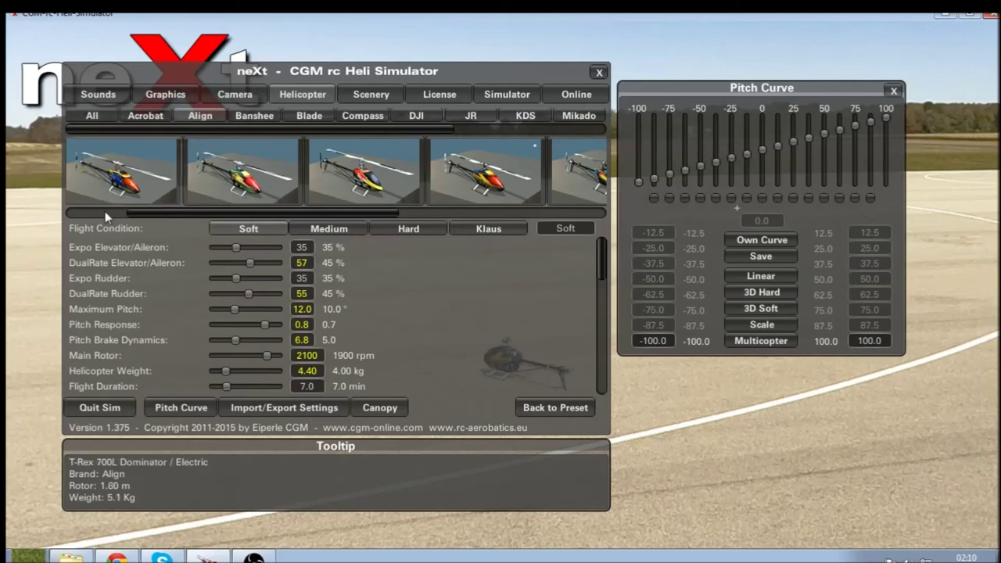
{"action": "scroll", "coordinate": [133, 317], "scroll_direction": "down", "scroll_amount": 5}
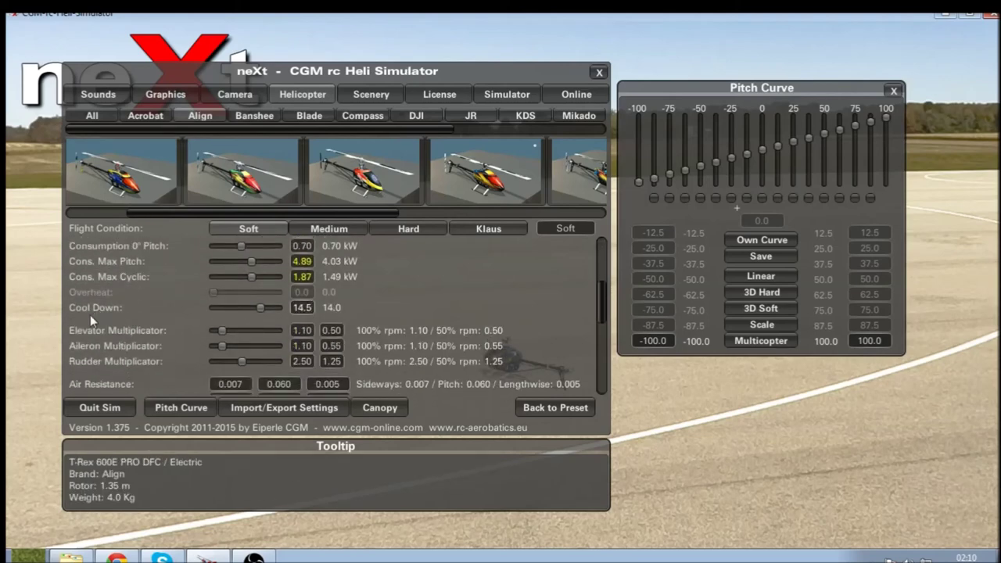
{"action": "scroll", "coordinate": [102, 309], "scroll_direction": "down", "scroll_amount": 4}
{"action": "scroll", "coordinate": [106, 312], "scroll_direction": "down", "scroll_amount": 4}
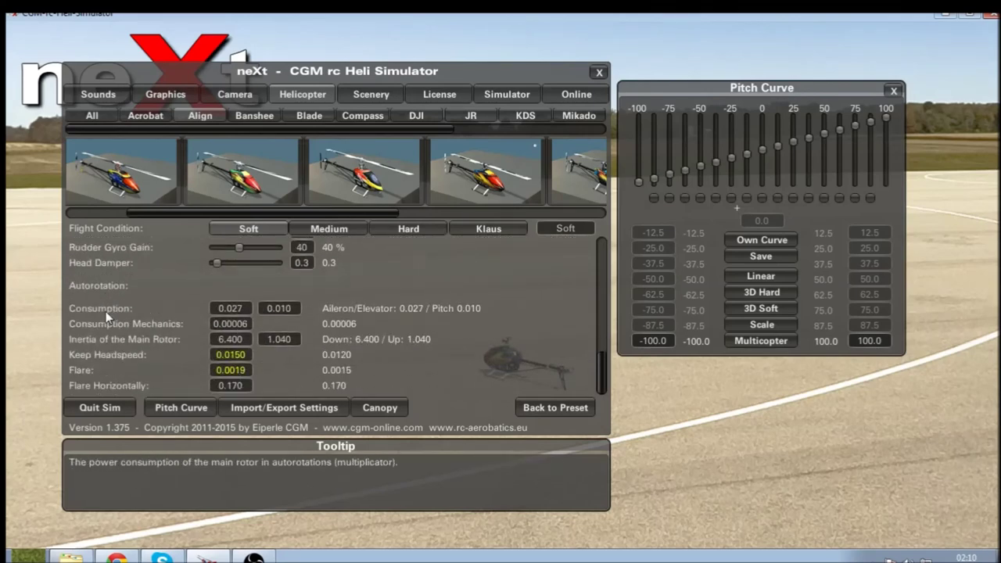
{"action": "scroll", "coordinate": [247, 291], "scroll_direction": "up", "scroll_amount": 8}
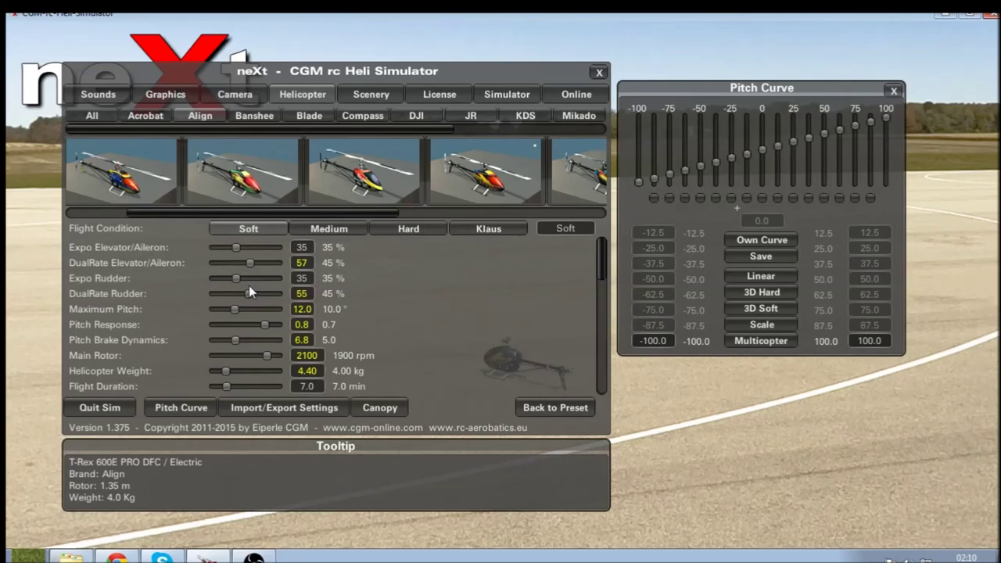
{"action": "scroll", "coordinate": [227, 284], "scroll_direction": "down", "scroll_amount": 3}
{"action": "scroll", "coordinate": [251, 321], "scroll_direction": "up", "scroll_amount": 3}
Test-fly the tuned helicopter, including with the engine off, and switch to the Chrome browser
{"action": "left_click", "coordinate": [598, 73]}
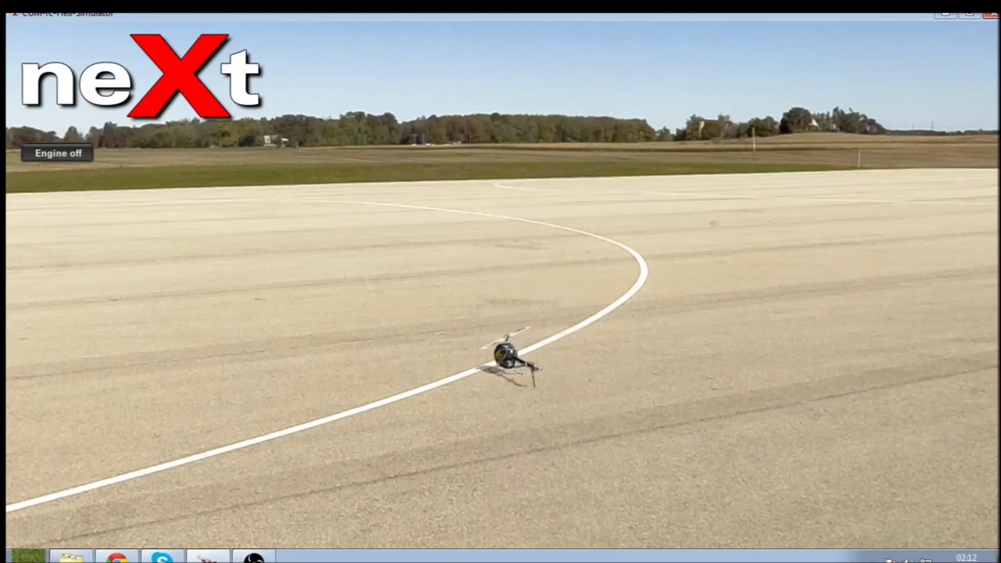
{"action": "left_click", "coordinate": [118, 557]}
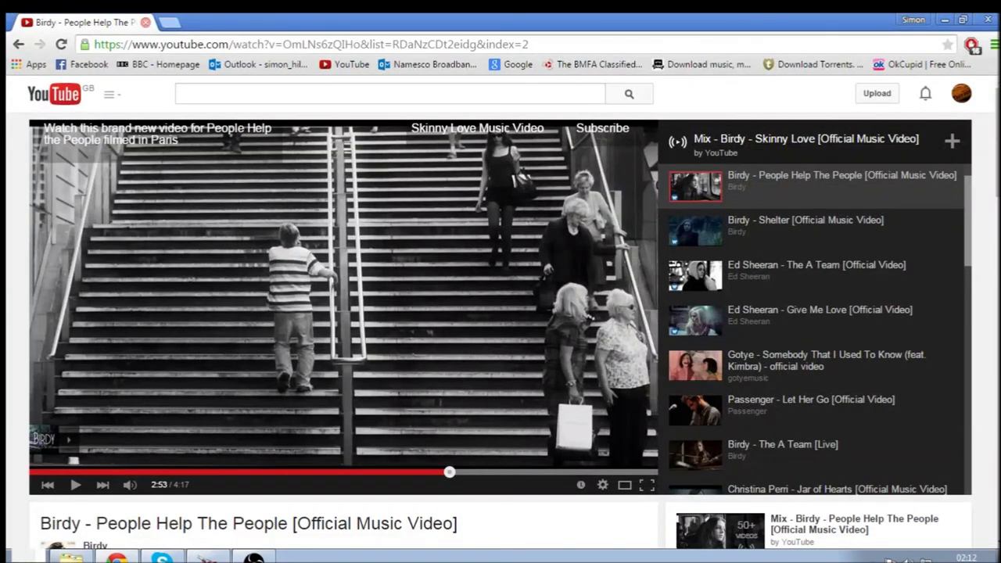